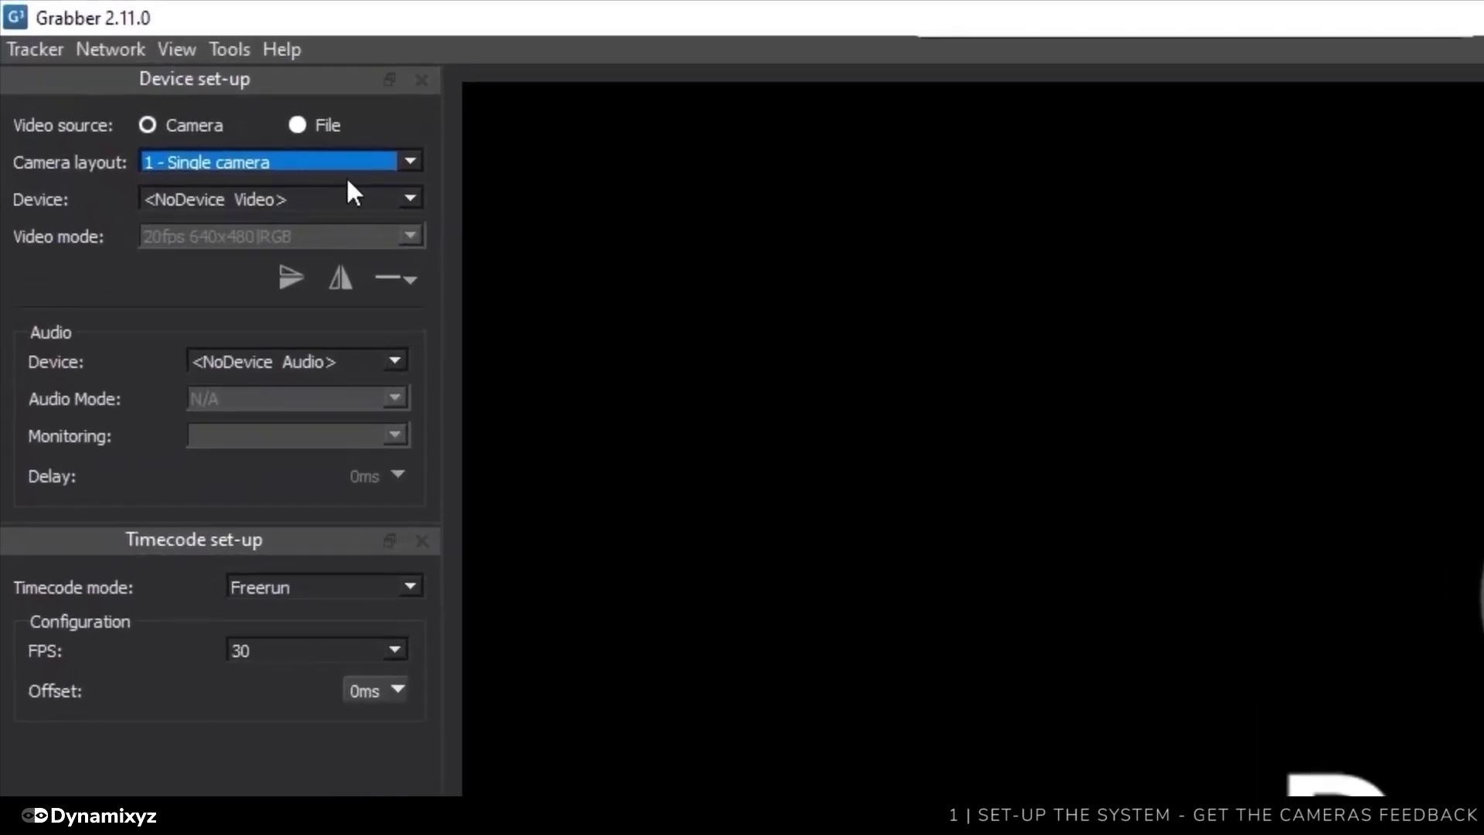
Use the 2H horizontal two-camera layout with UI313xLE-M 1 feeding the left view
click(326, 161)
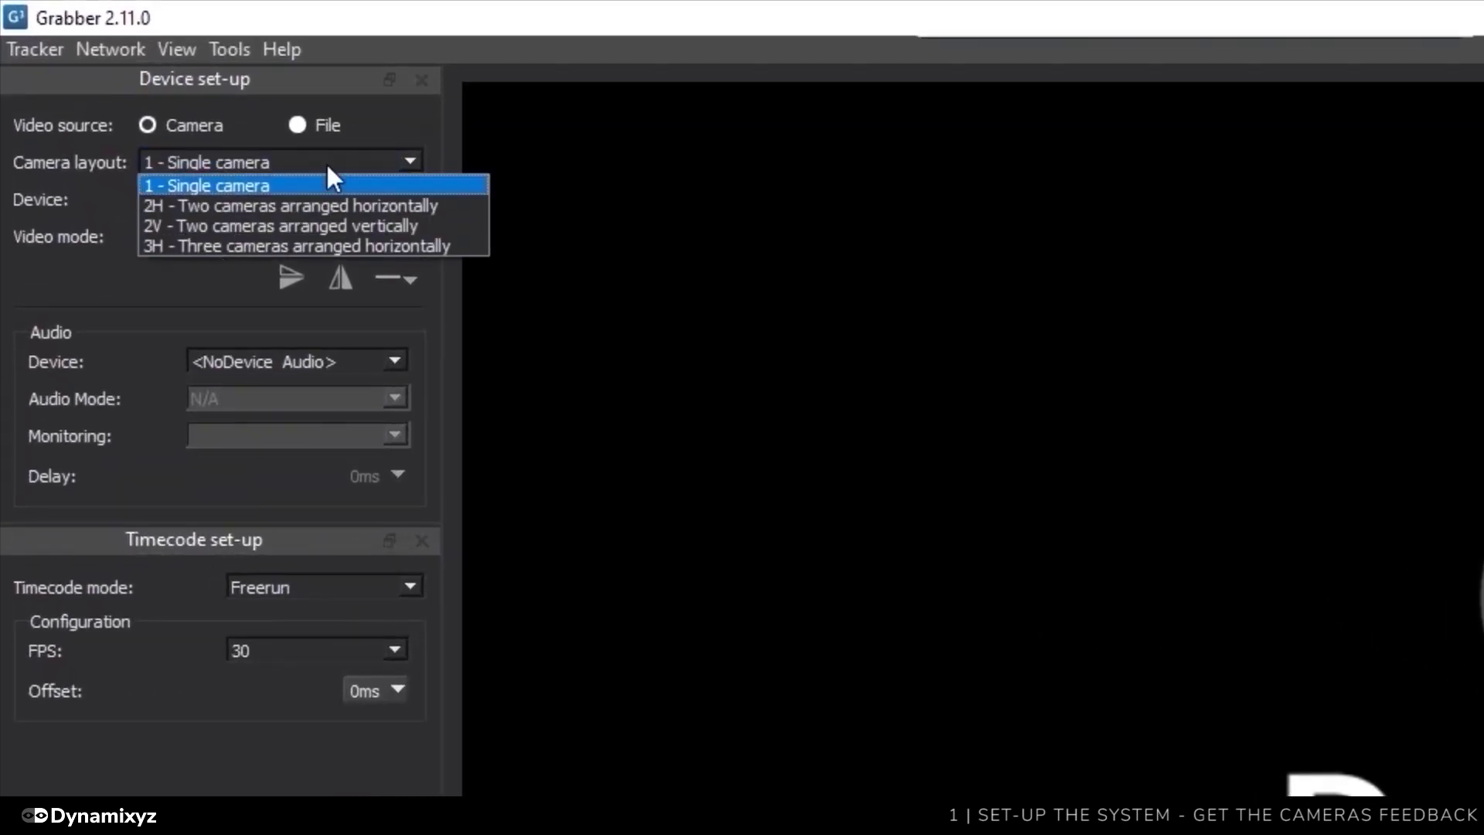
click(354, 202)
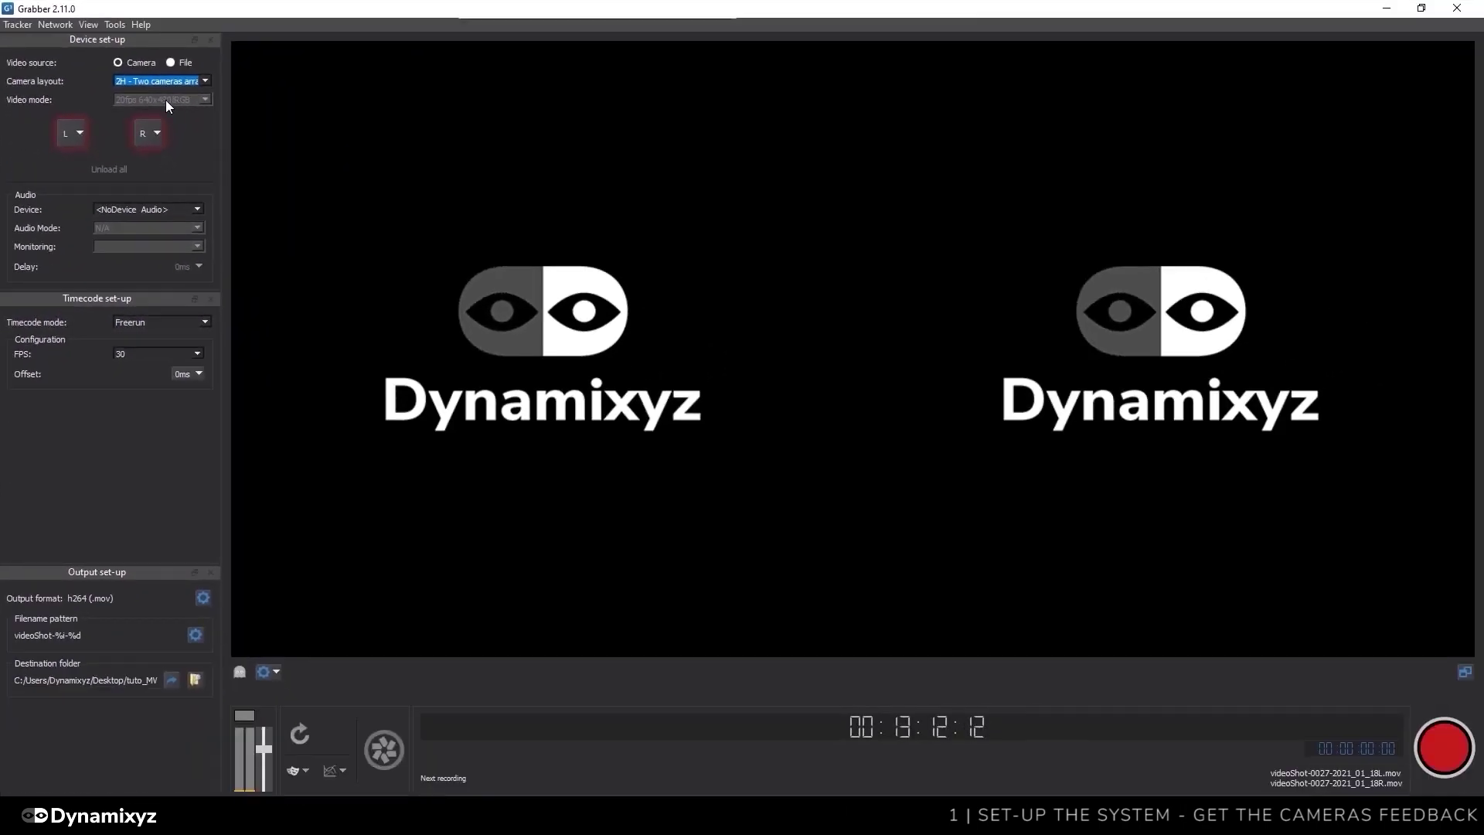
click(71, 130)
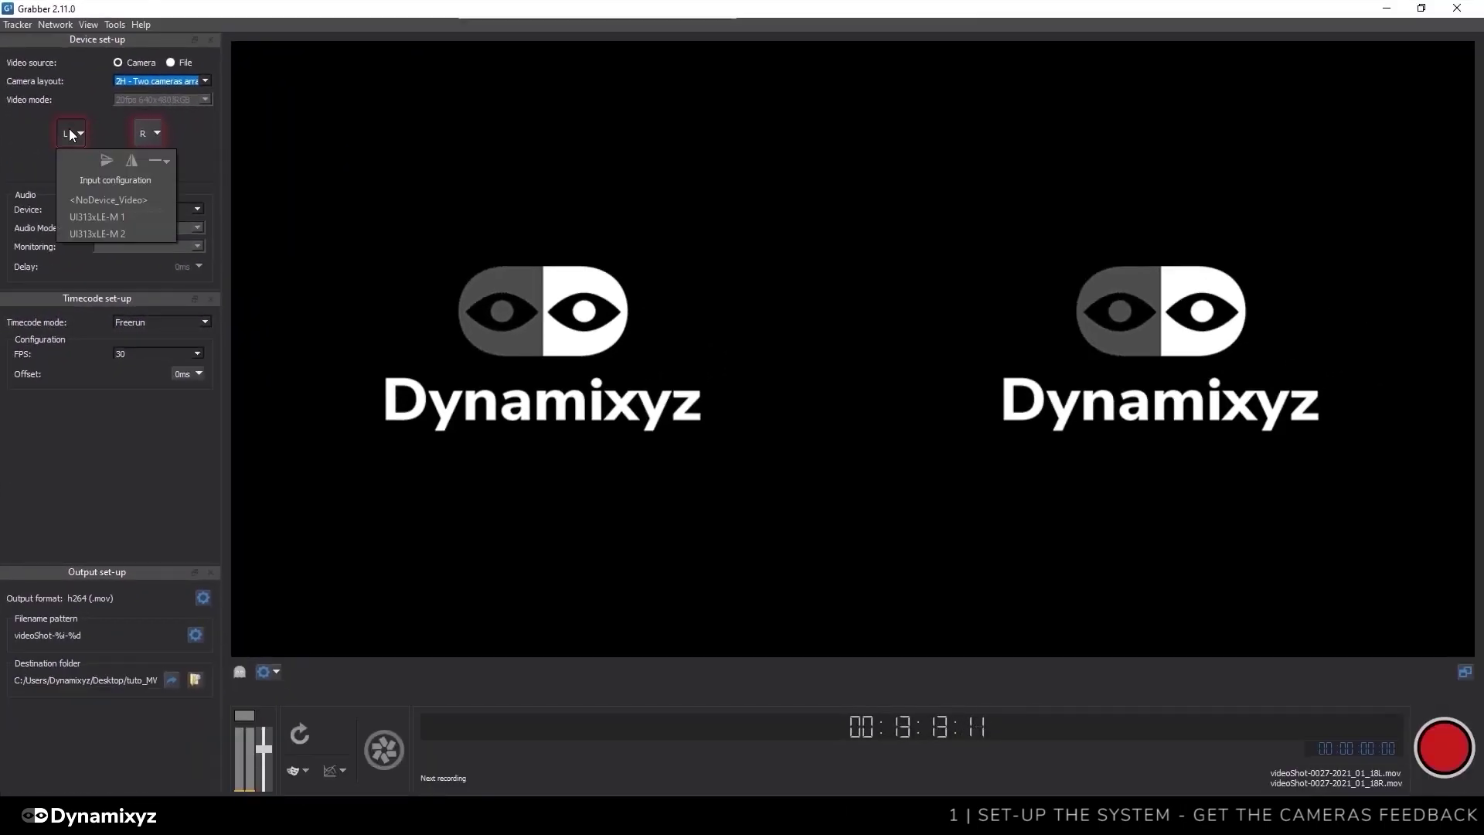
click(96, 216)
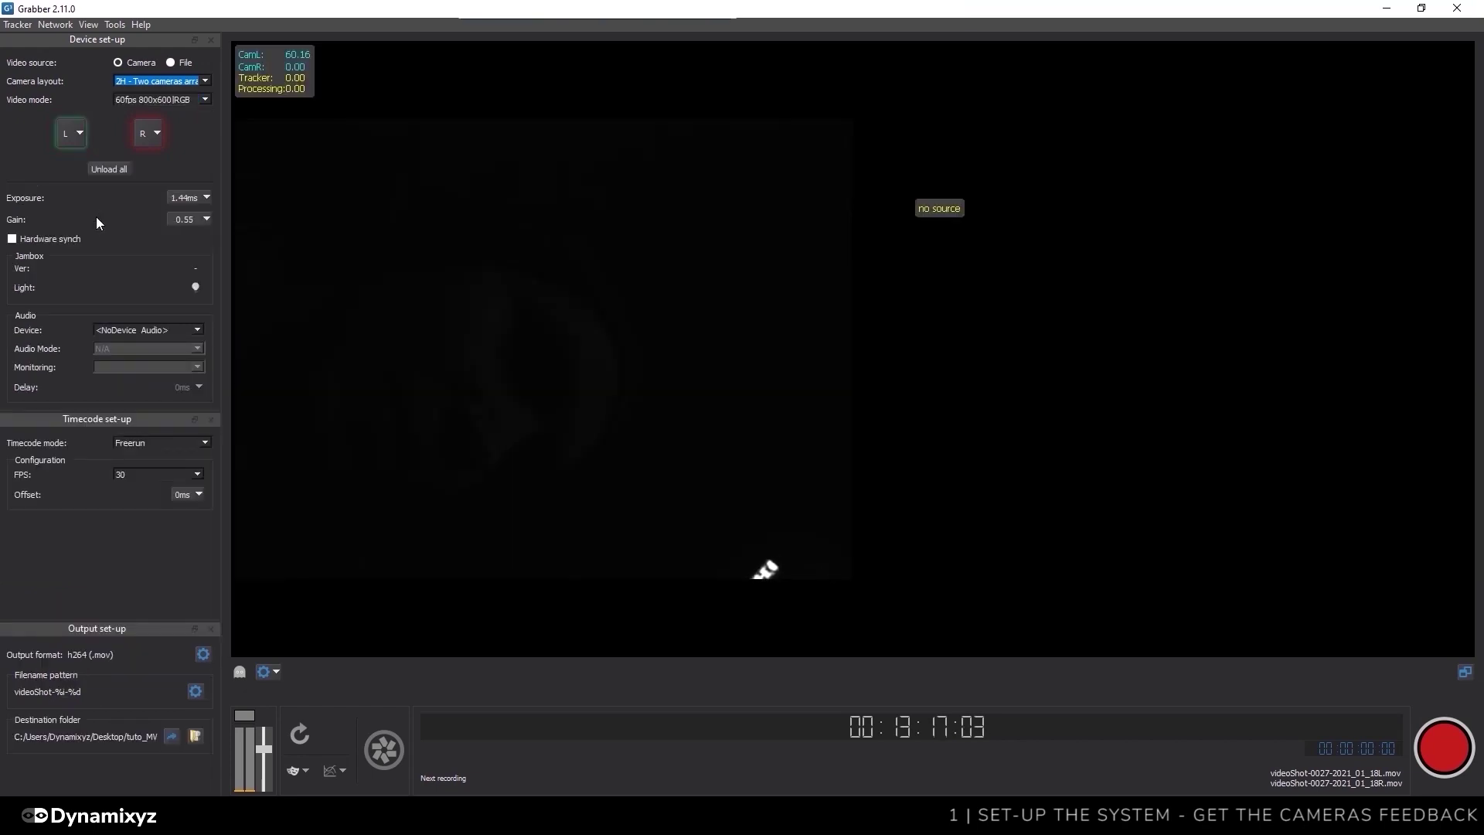
Assign UI313xLE-M 2 to the right view and switch the Jambox helmet lights on
click(146, 133)
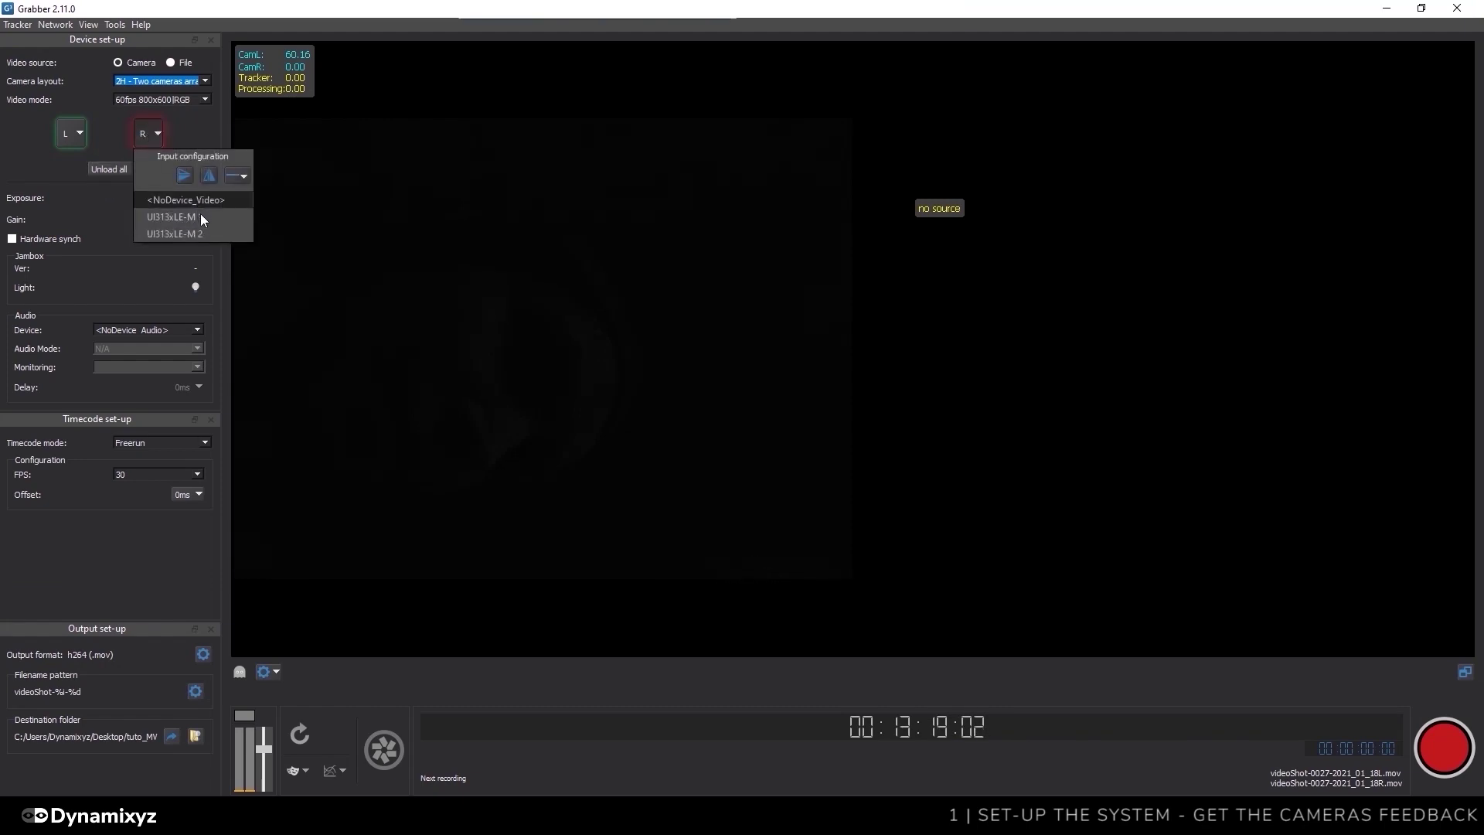
click(203, 235)
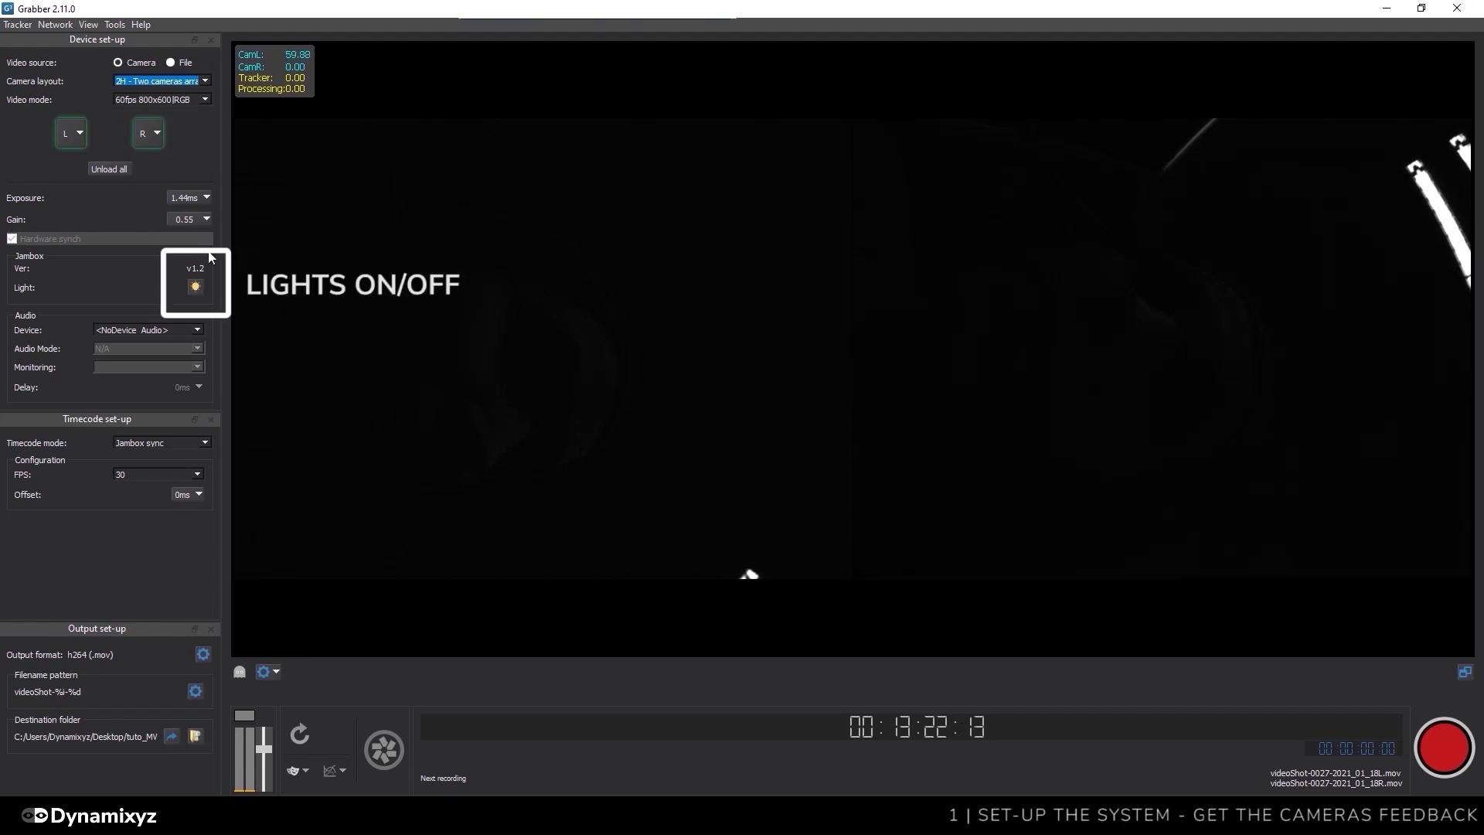
click(199, 286)
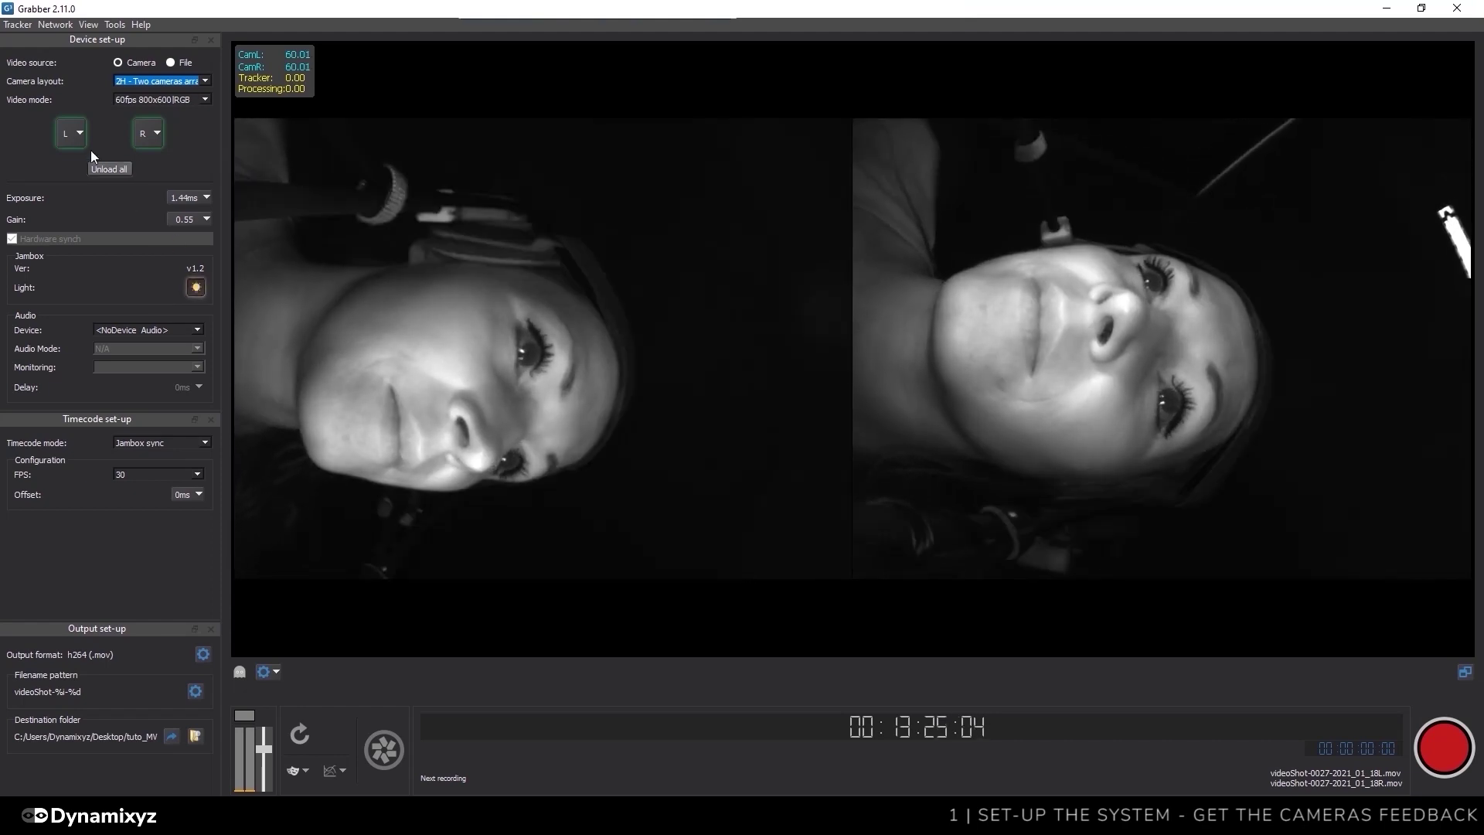
Rotate the left and right camera feeds 90° so the face is upright in both views
click(70, 134)
click(167, 161)
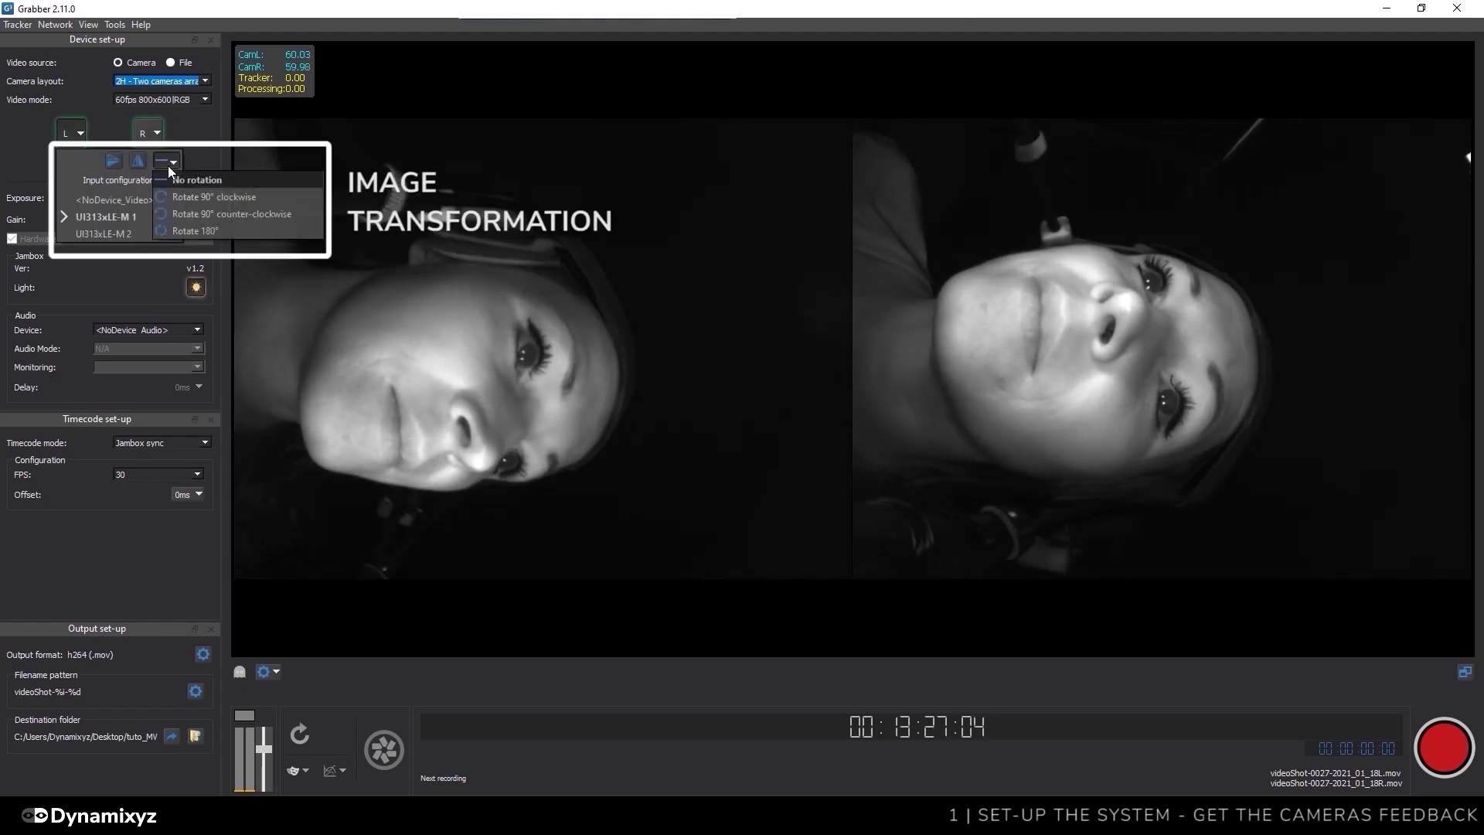
click(205, 215)
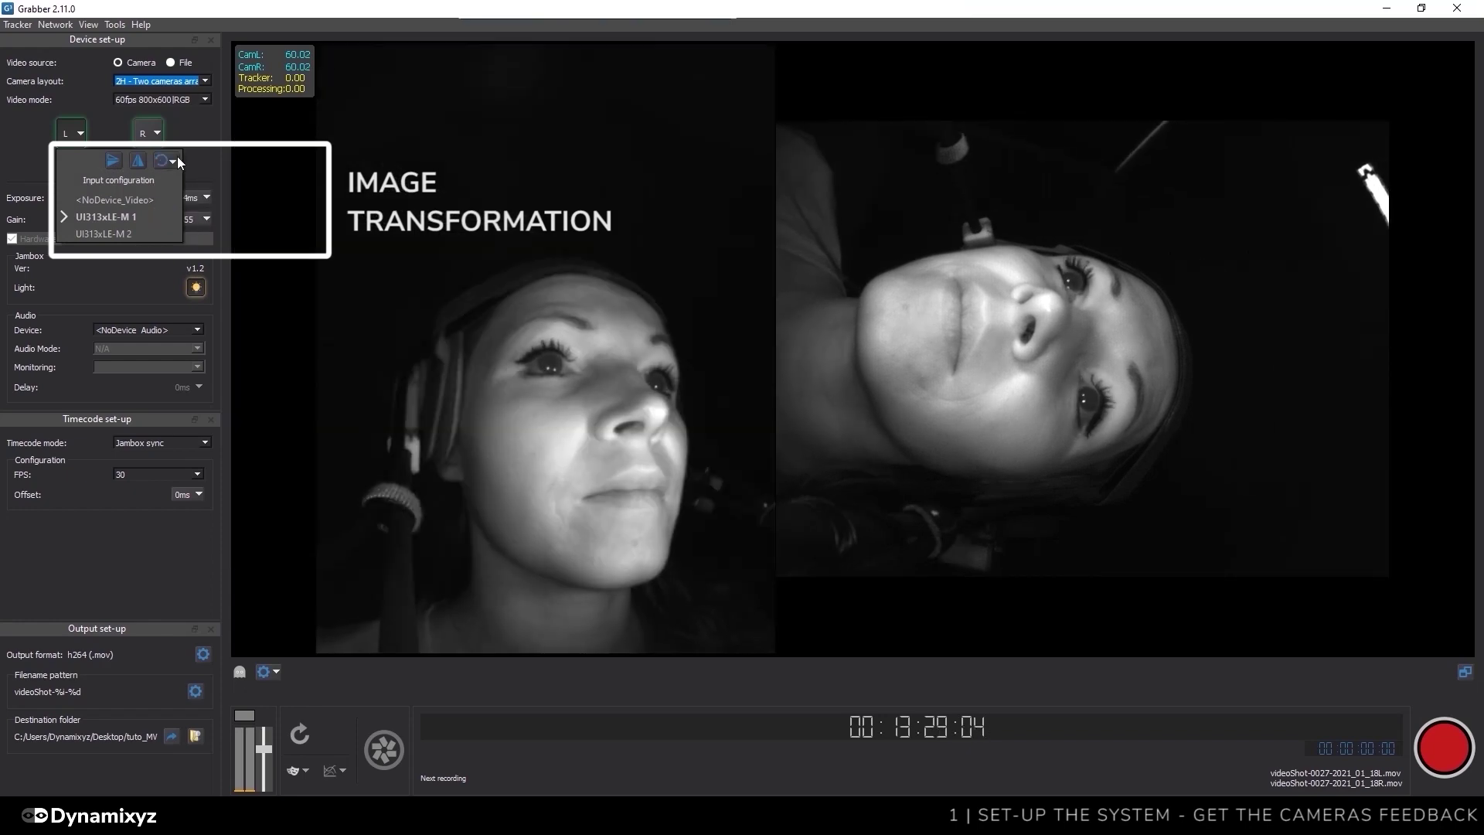
click(148, 133)
click(148, 133)
click(244, 176)
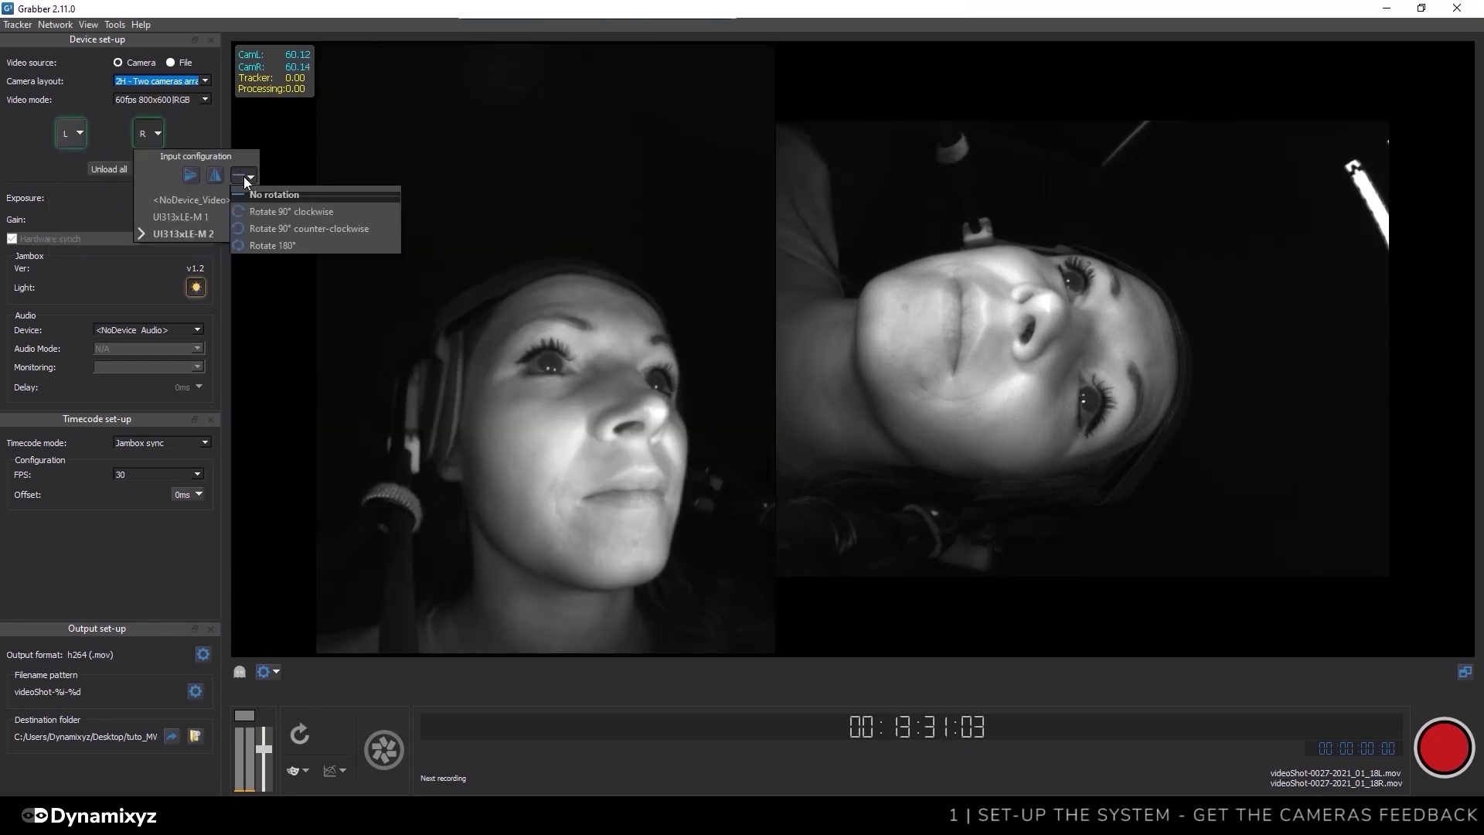
click(280, 226)
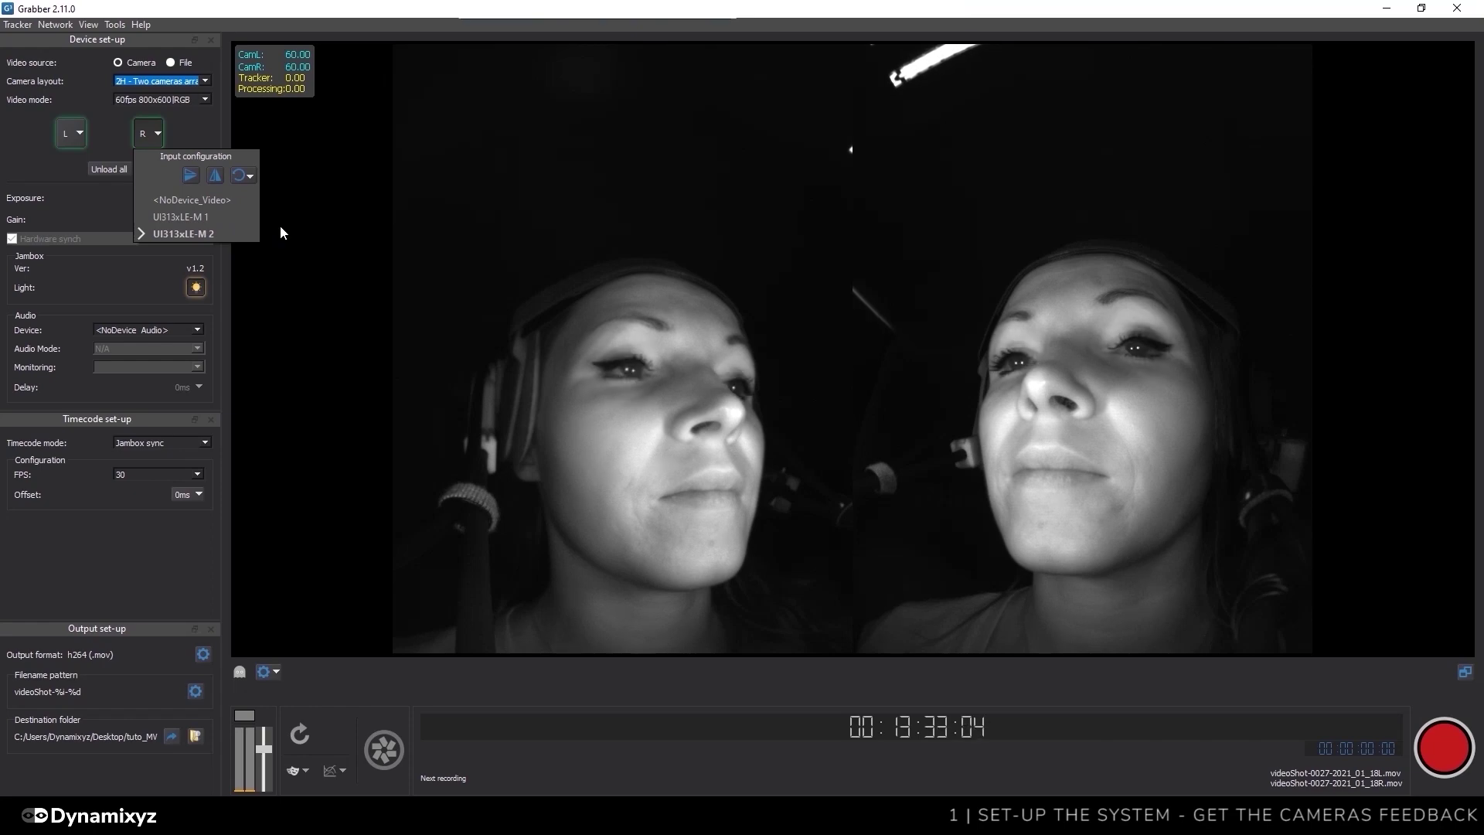
click(187, 128)
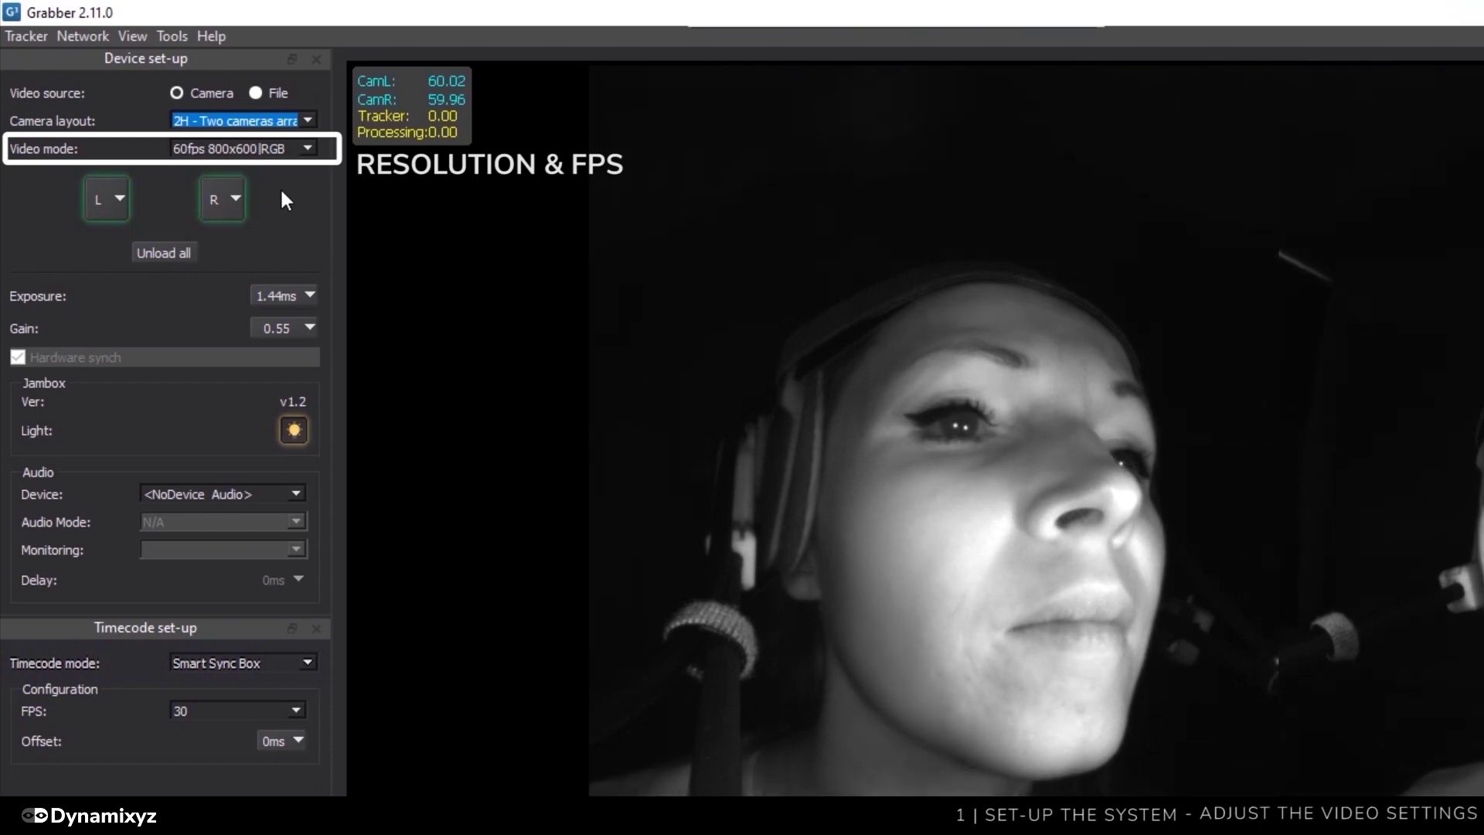
Set video mode to 120fps 800x600|RGB, exposure to 0.94ms and gain to 0.48
click(278, 150)
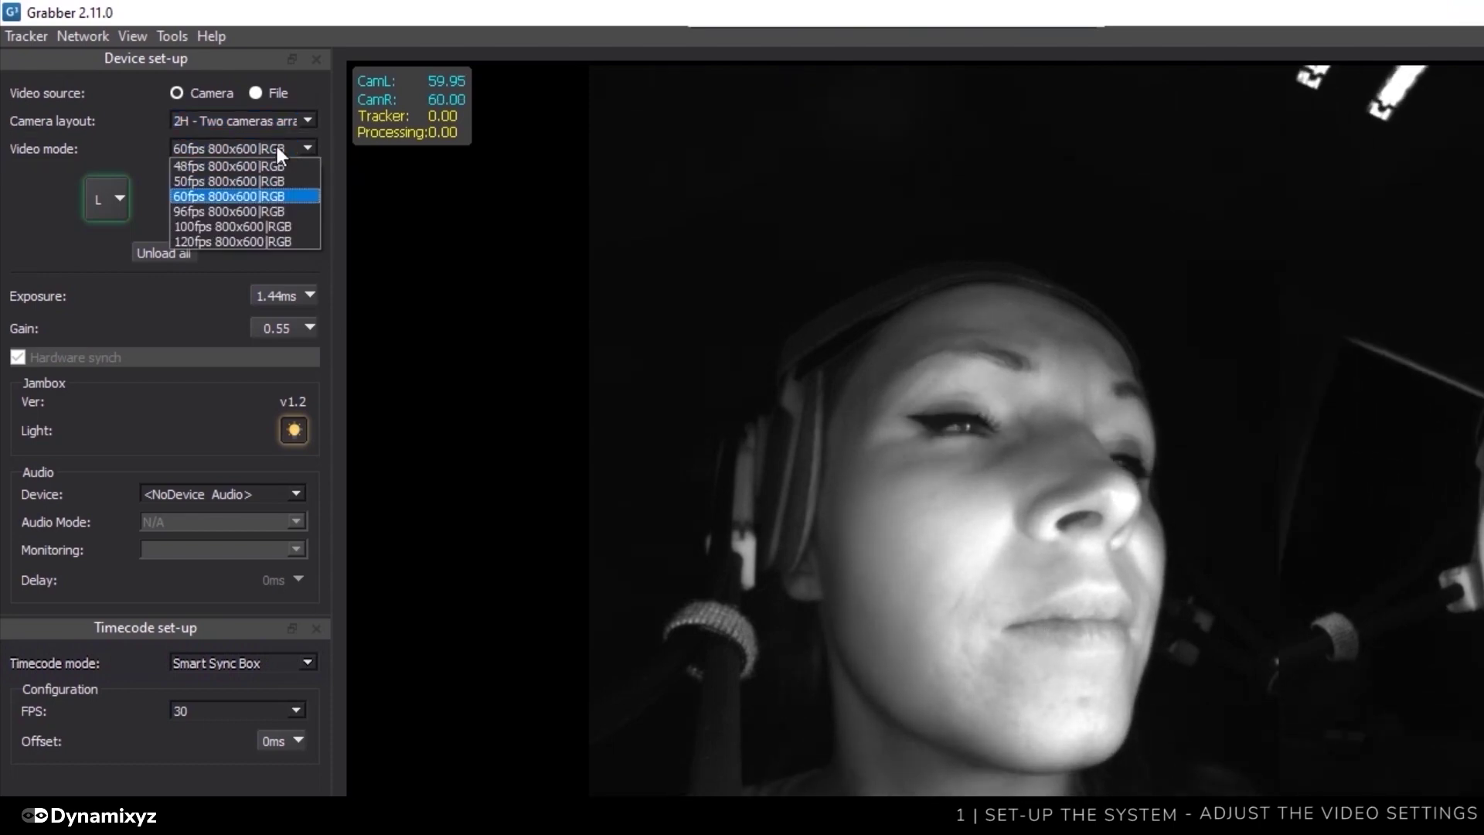
click(305, 242)
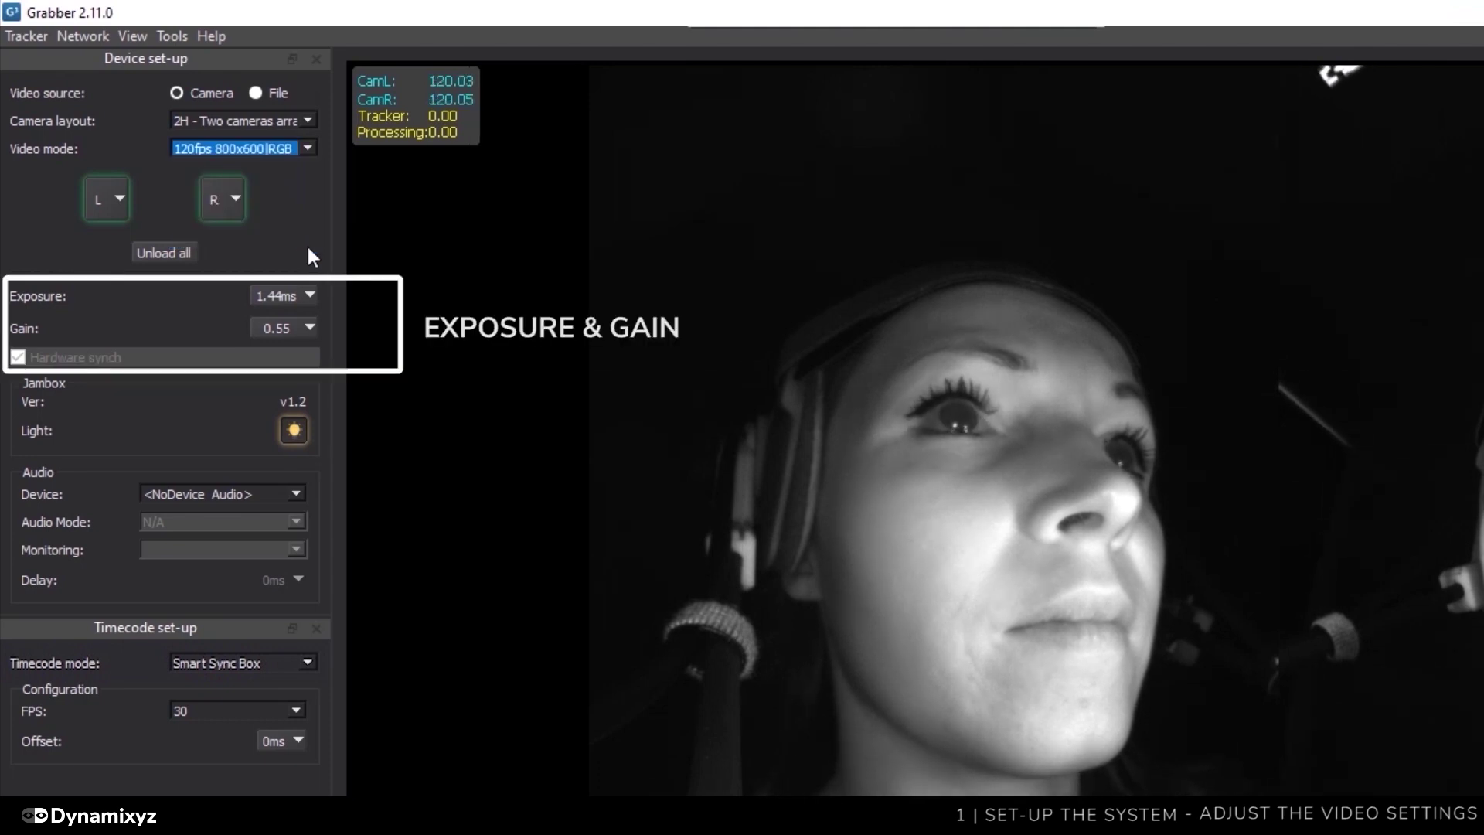
click(310, 295)
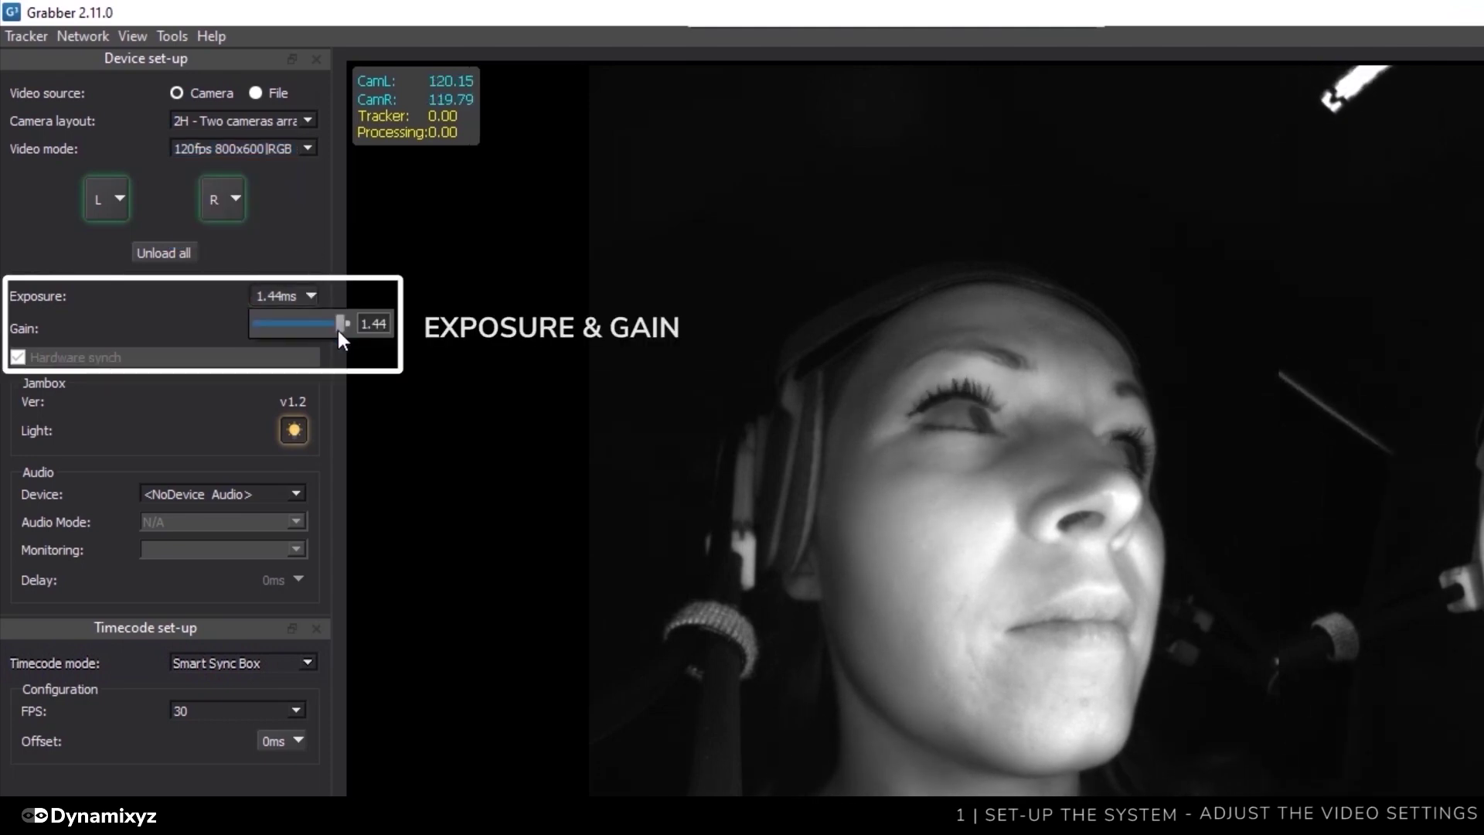
drag(340, 325, 310, 325)
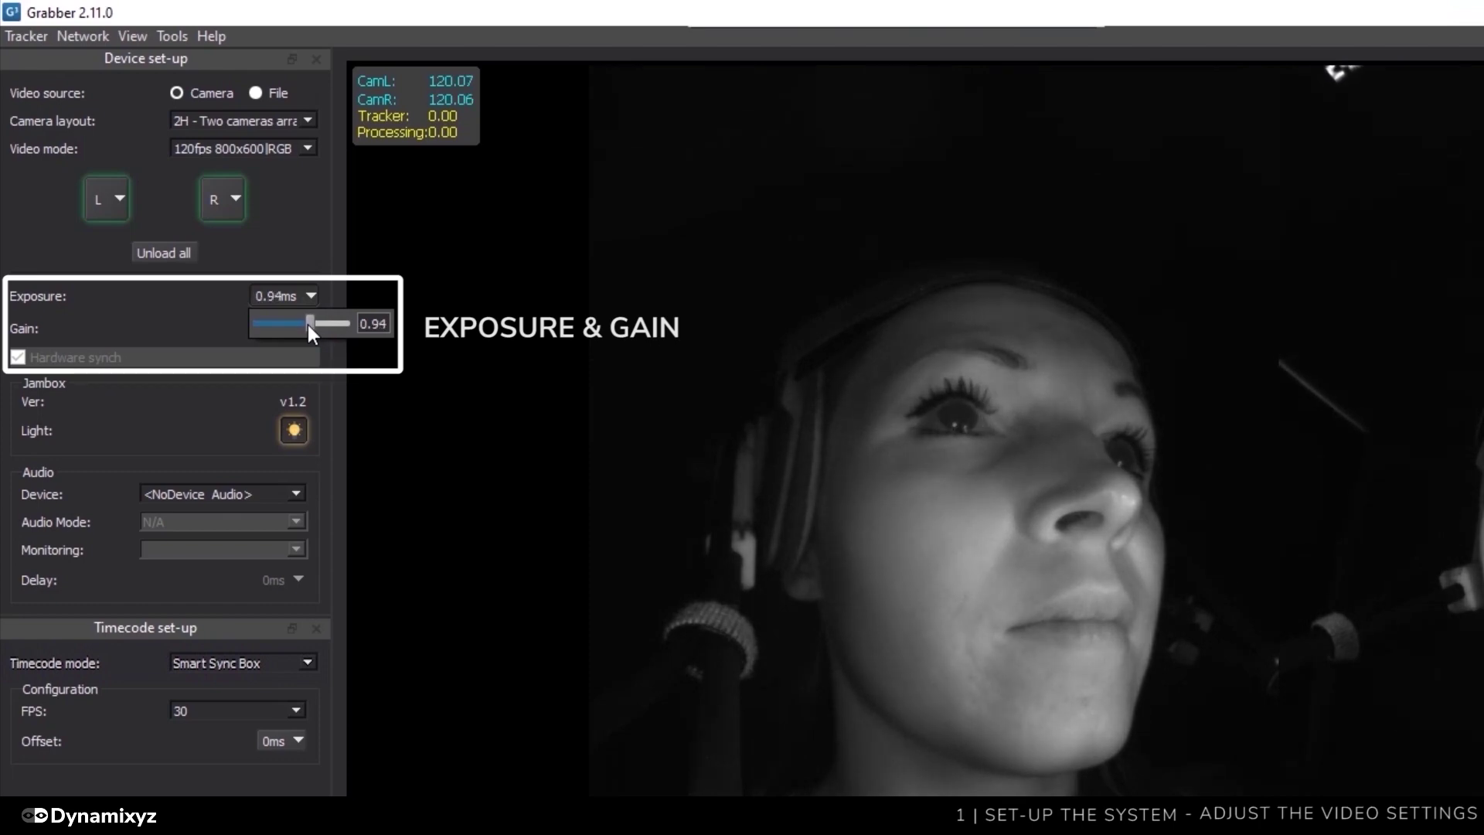
click(310, 328)
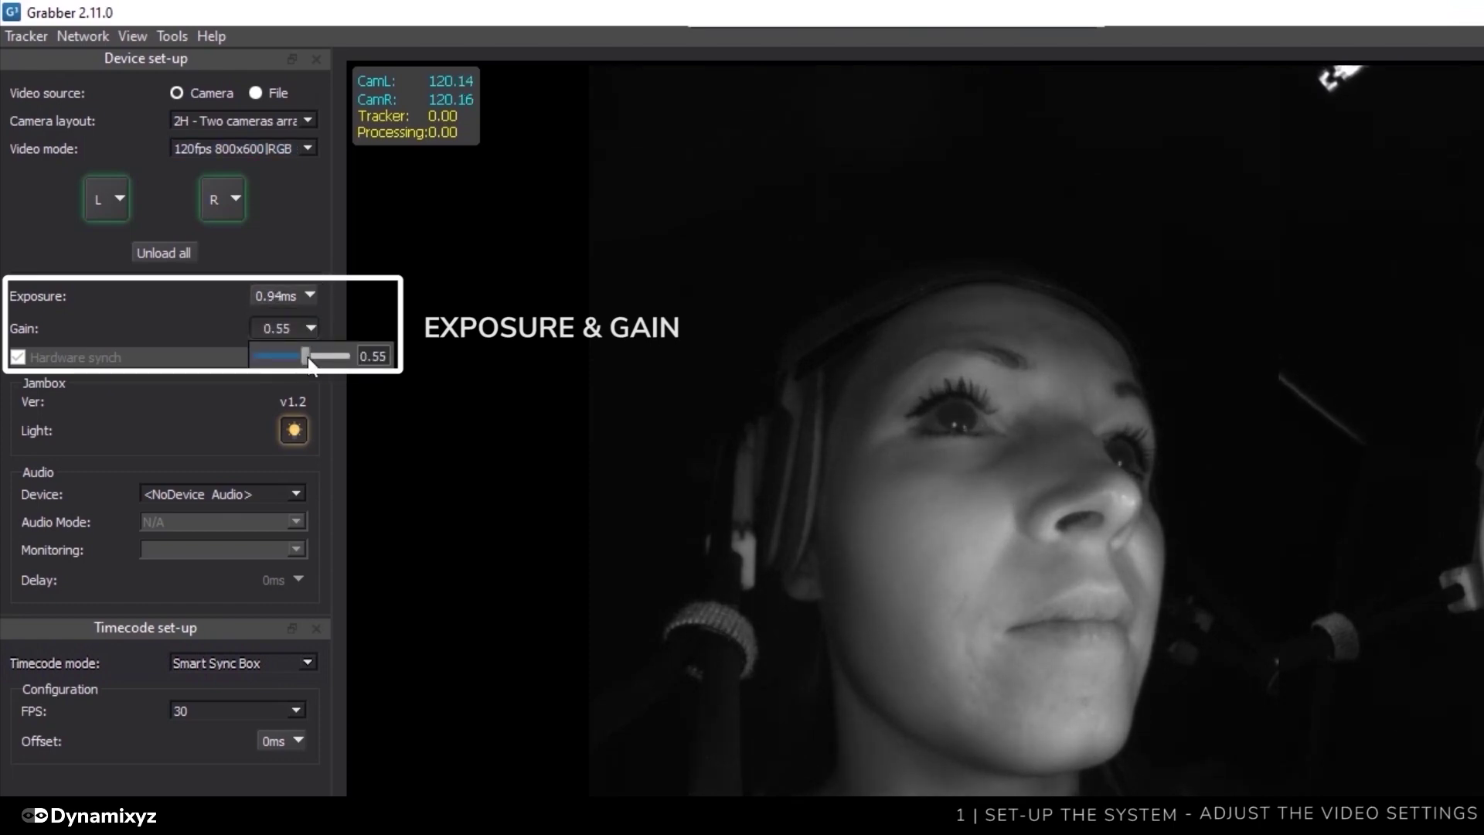
drag(306, 355, 301, 355)
click(300, 237)
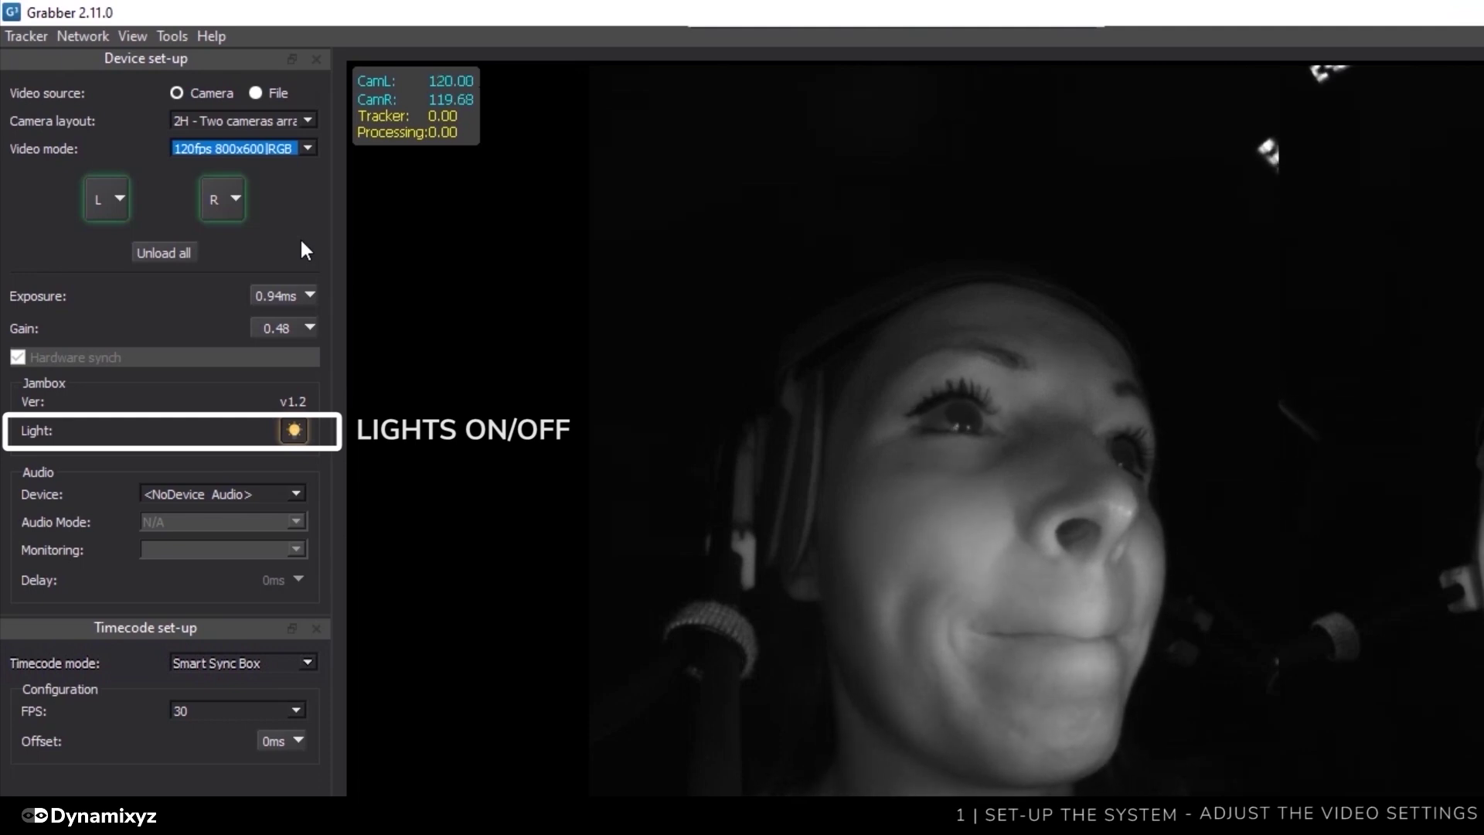
Select Windows WDM-KS - Microphone (Logitech StreamCam) as the audio device
click(285, 495)
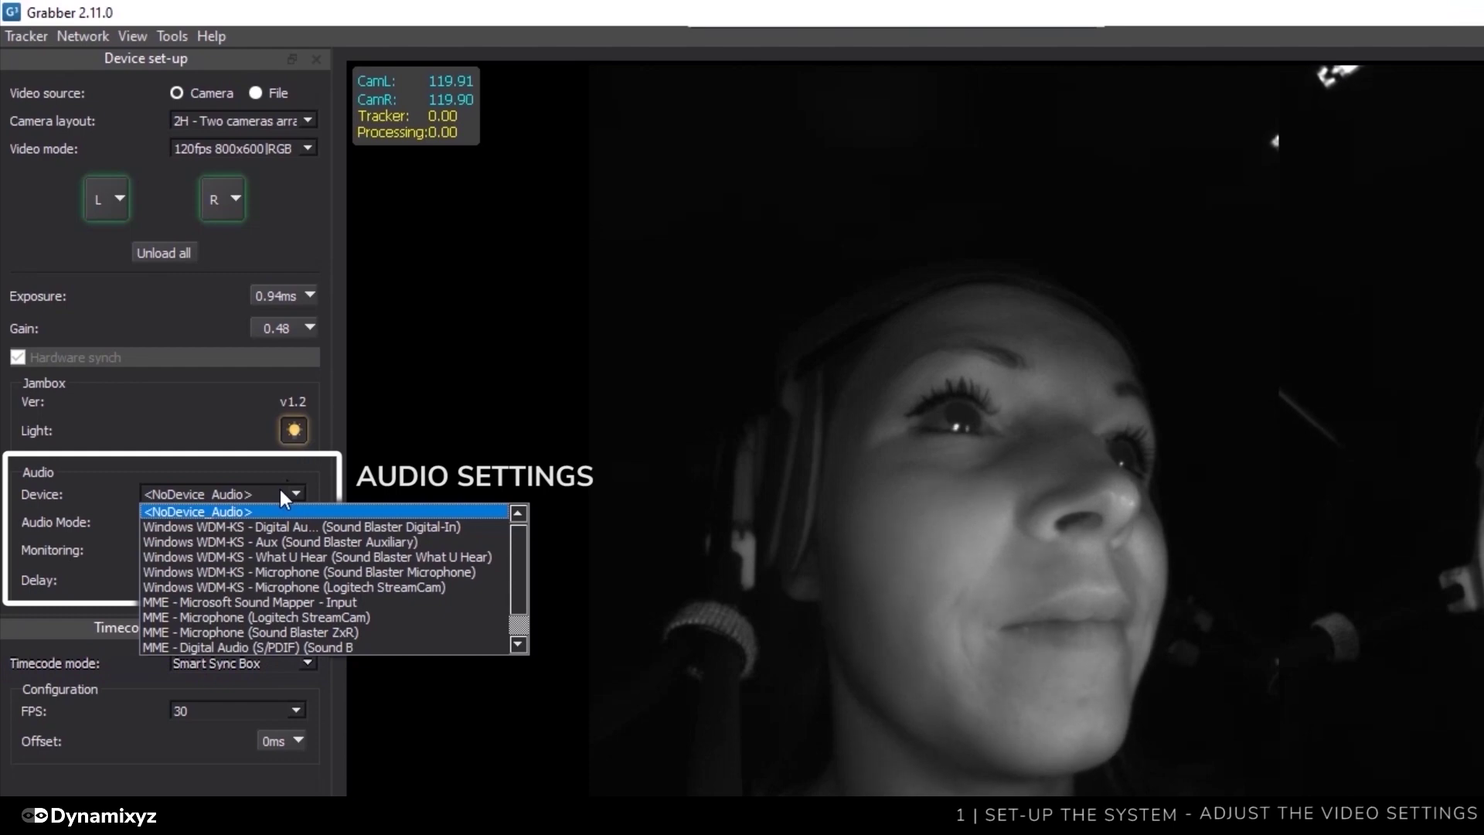
click(391, 587)
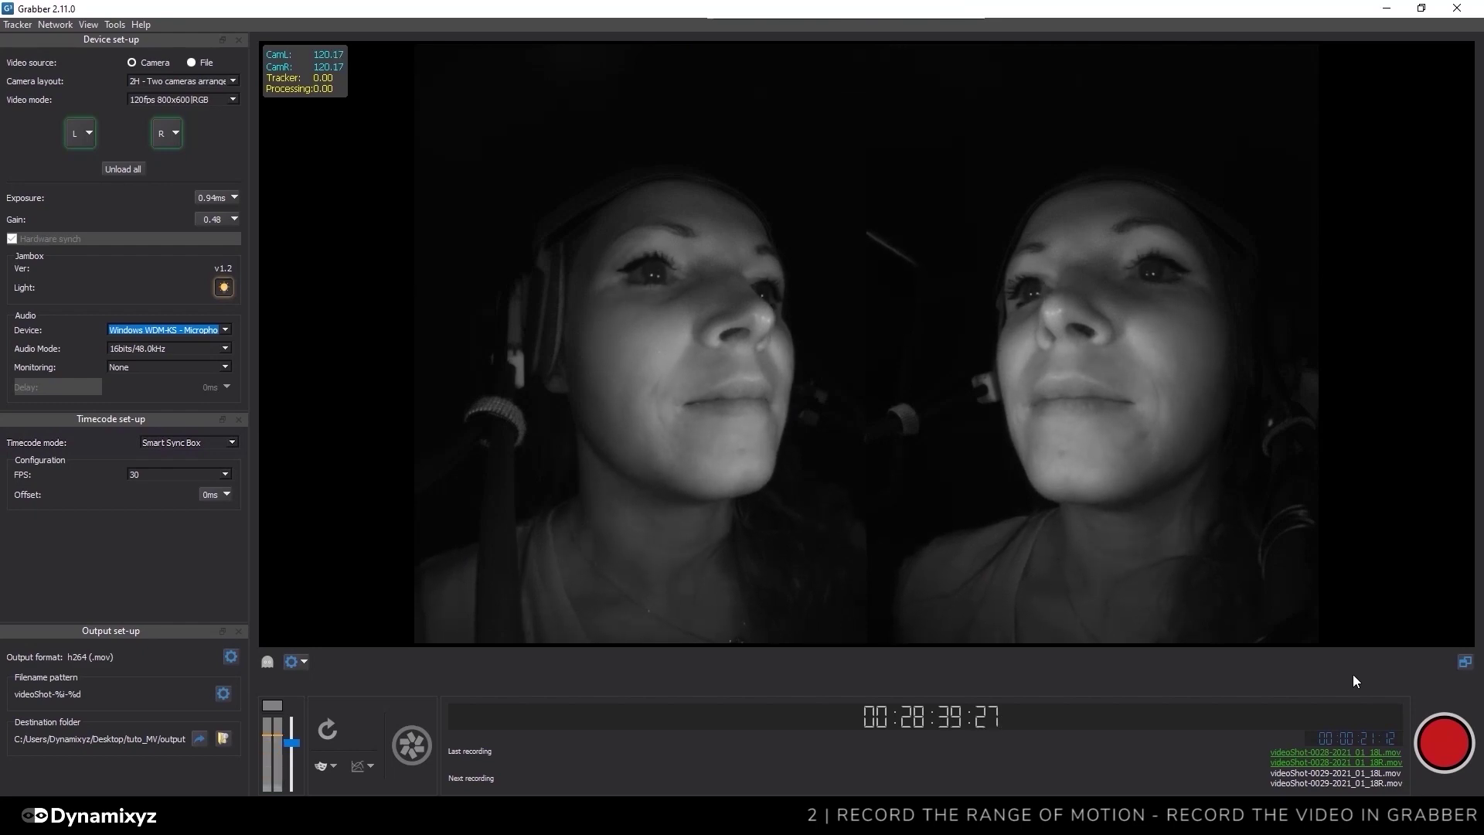
Start recording the range-of-motion take from both cameras
click(1439, 734)
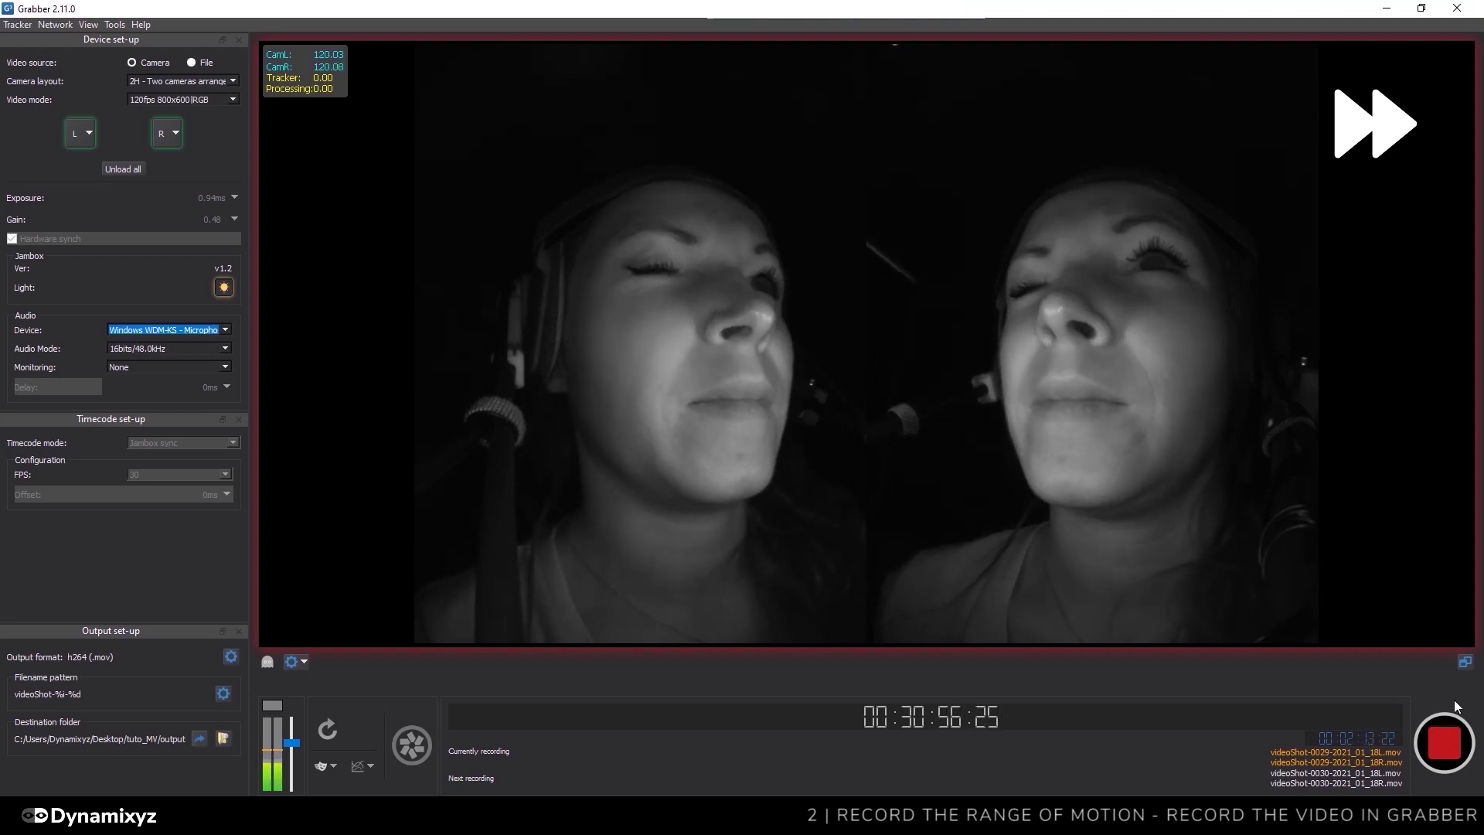
Stop the range-of-motion recording, saving the videoShot-0029 left and right files
click(1445, 740)
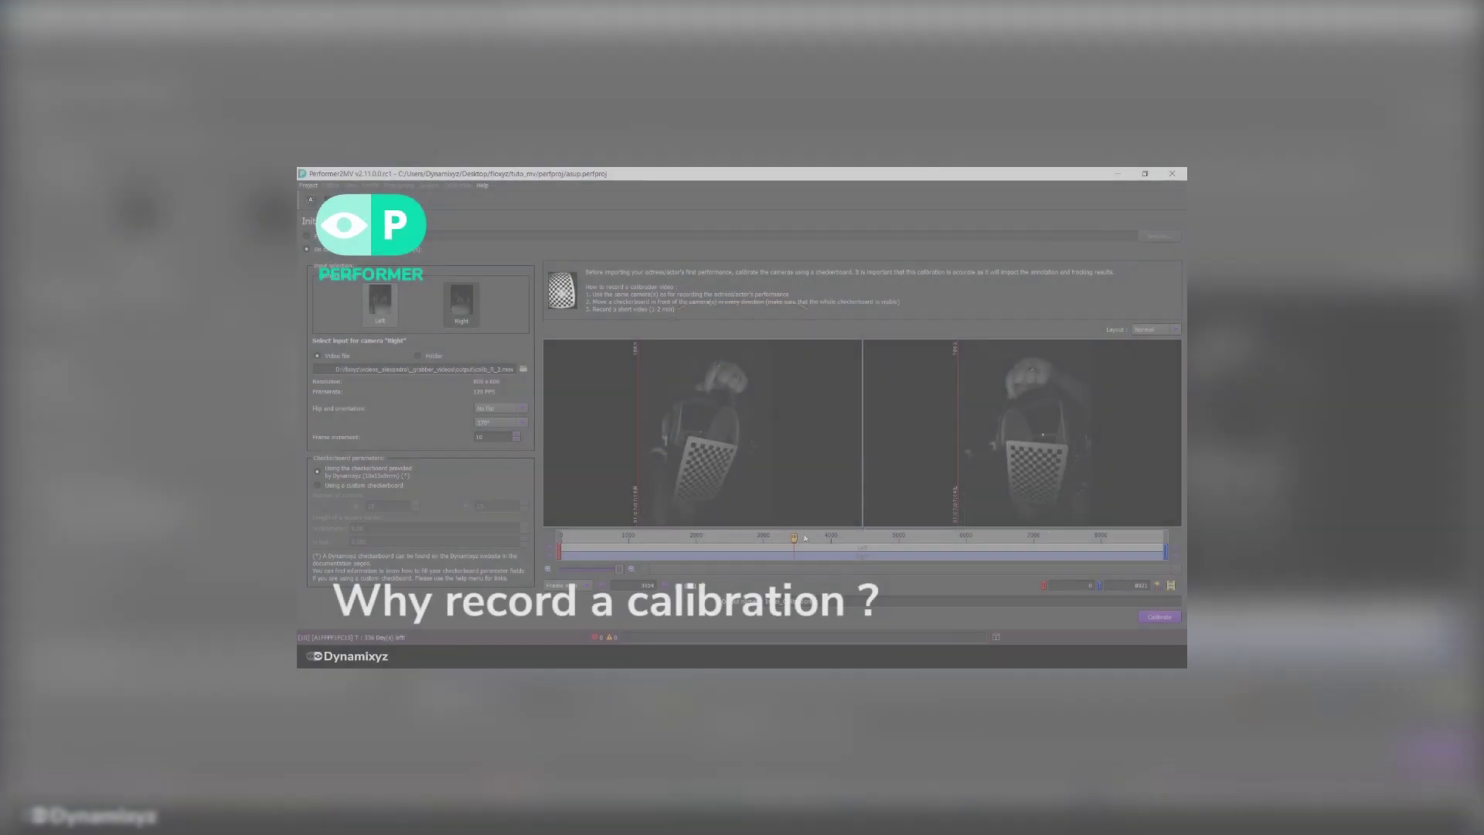
Scrub the calibration clip forward to frames where the checkerboard faces both cameras
drag(804, 538, 821, 534)
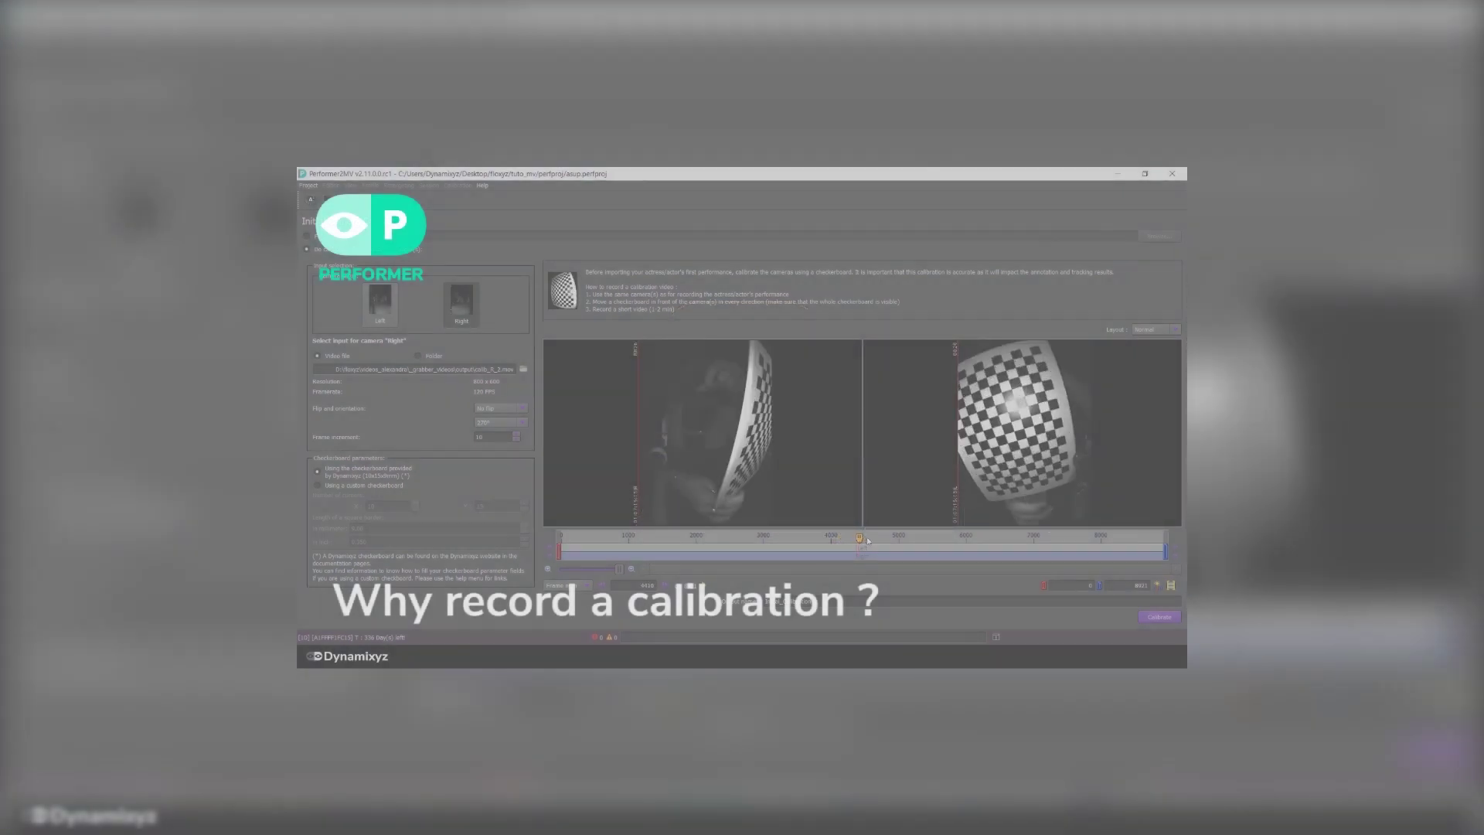
drag(882, 537, 908, 540)
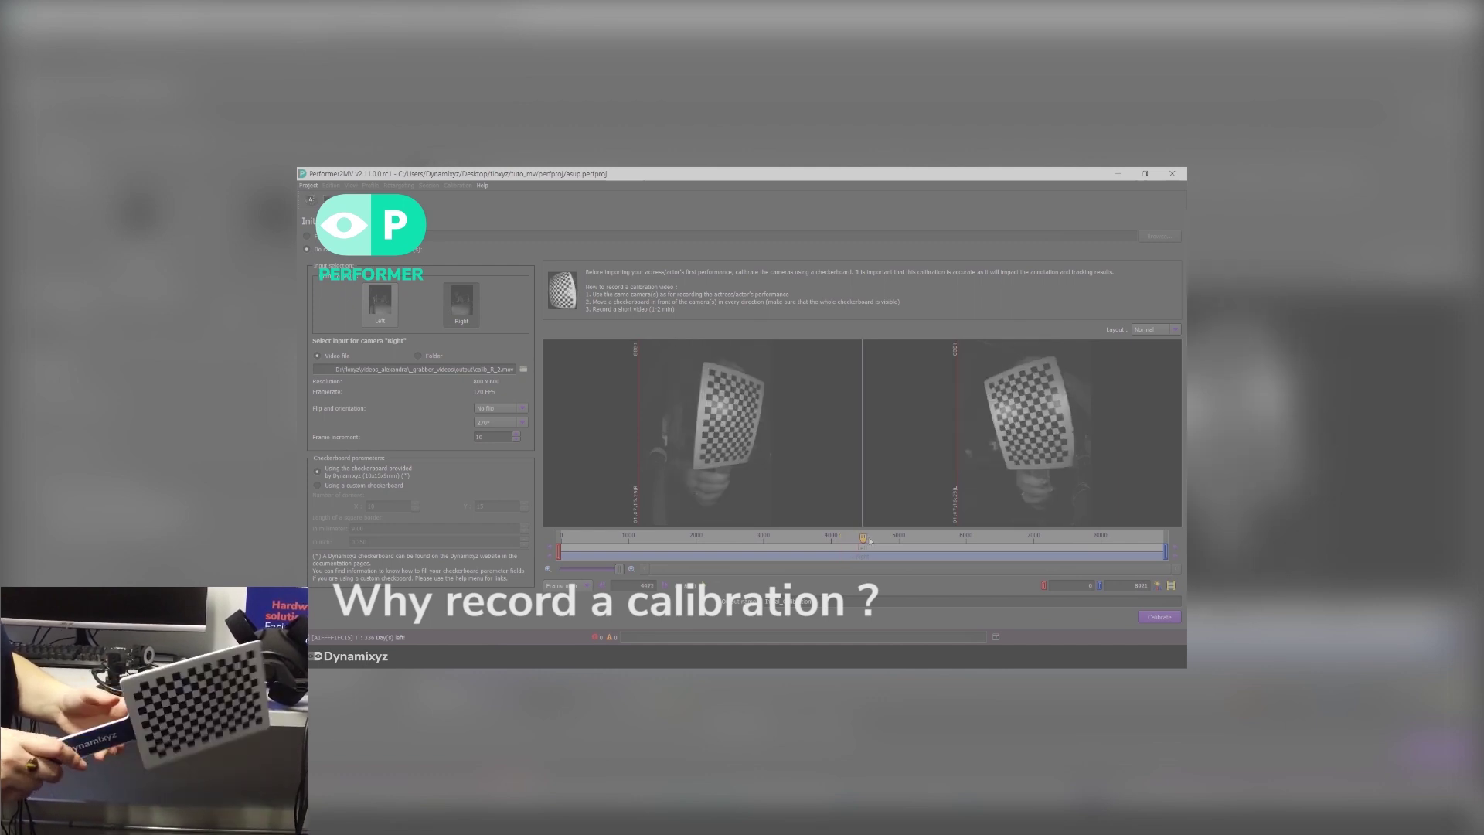
drag(897, 541, 926, 539)
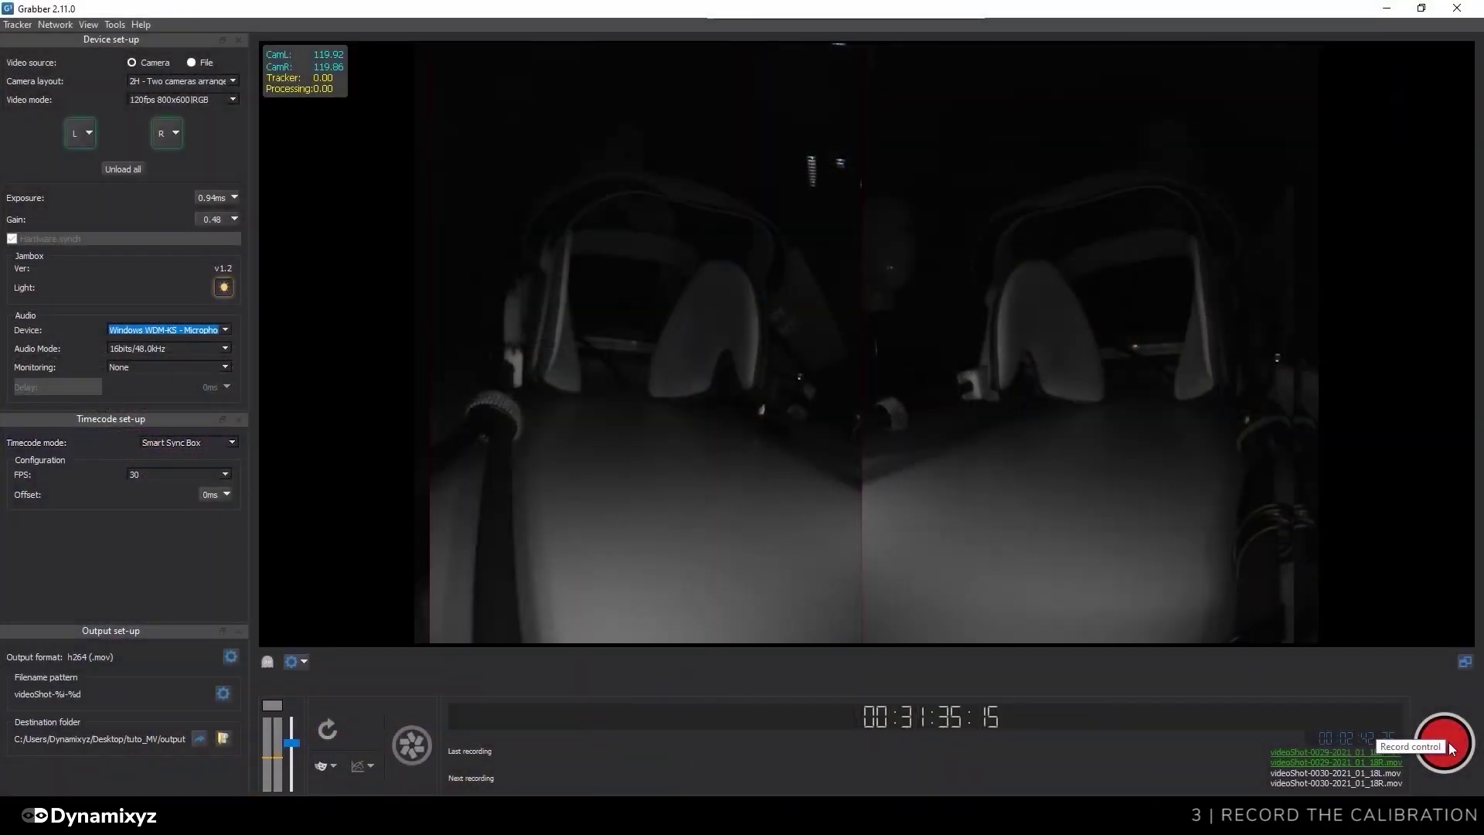
Record and stop the checkerboard calibration take, saved as the videoShot-0030 files
click(1444, 743)
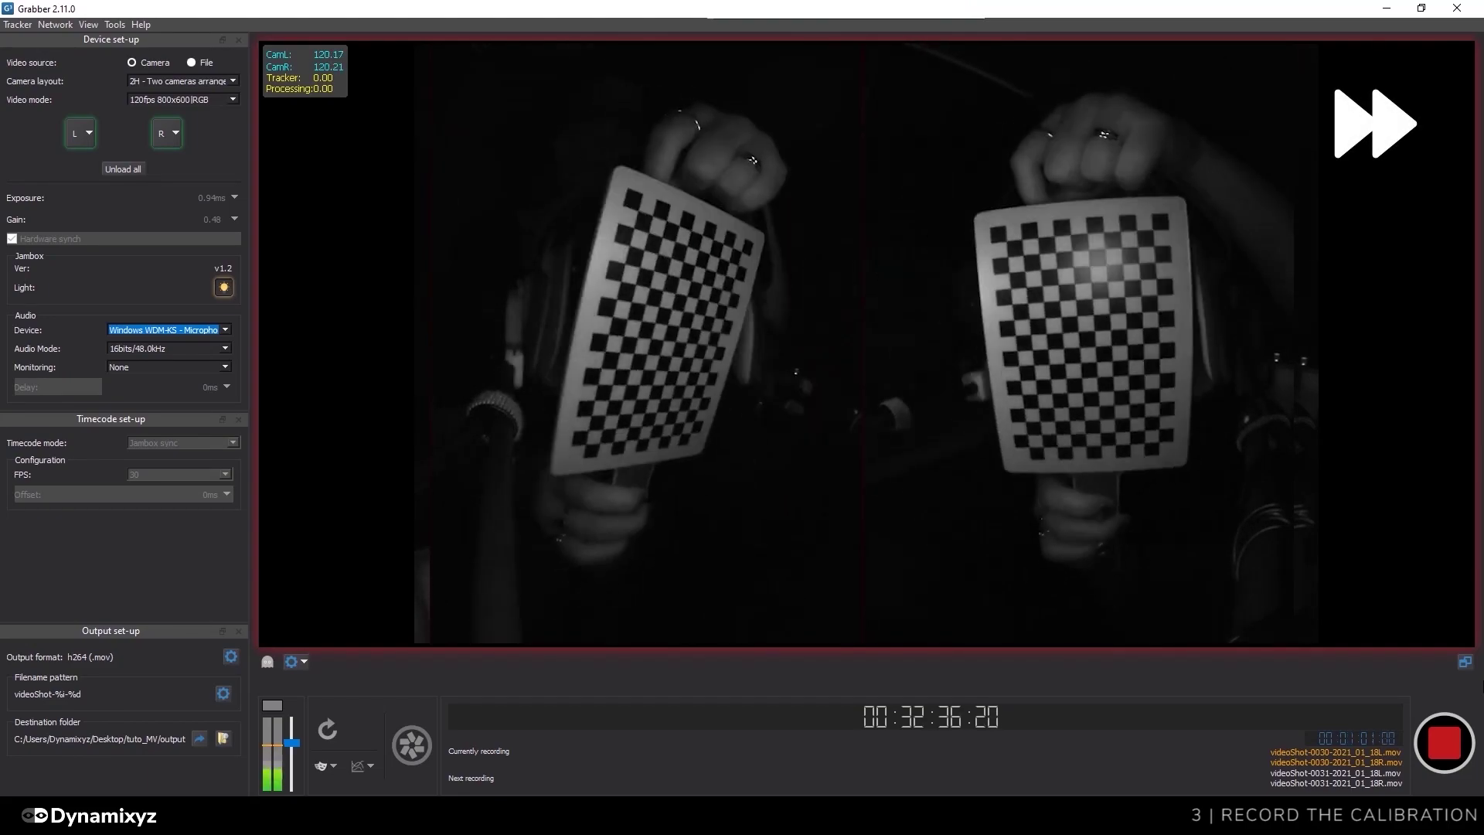
click(1440, 748)
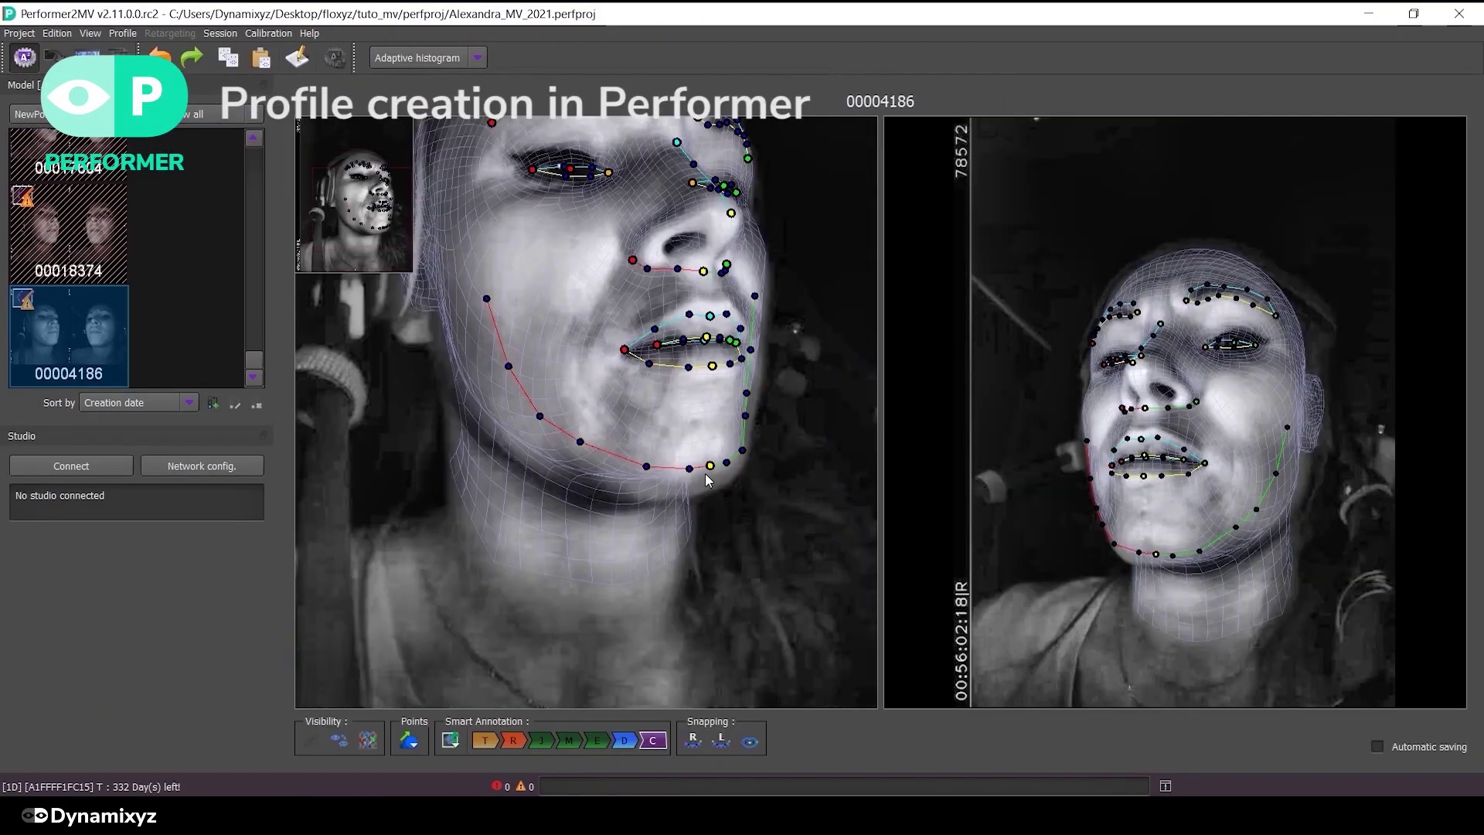
scroll(708, 480, up, 2)
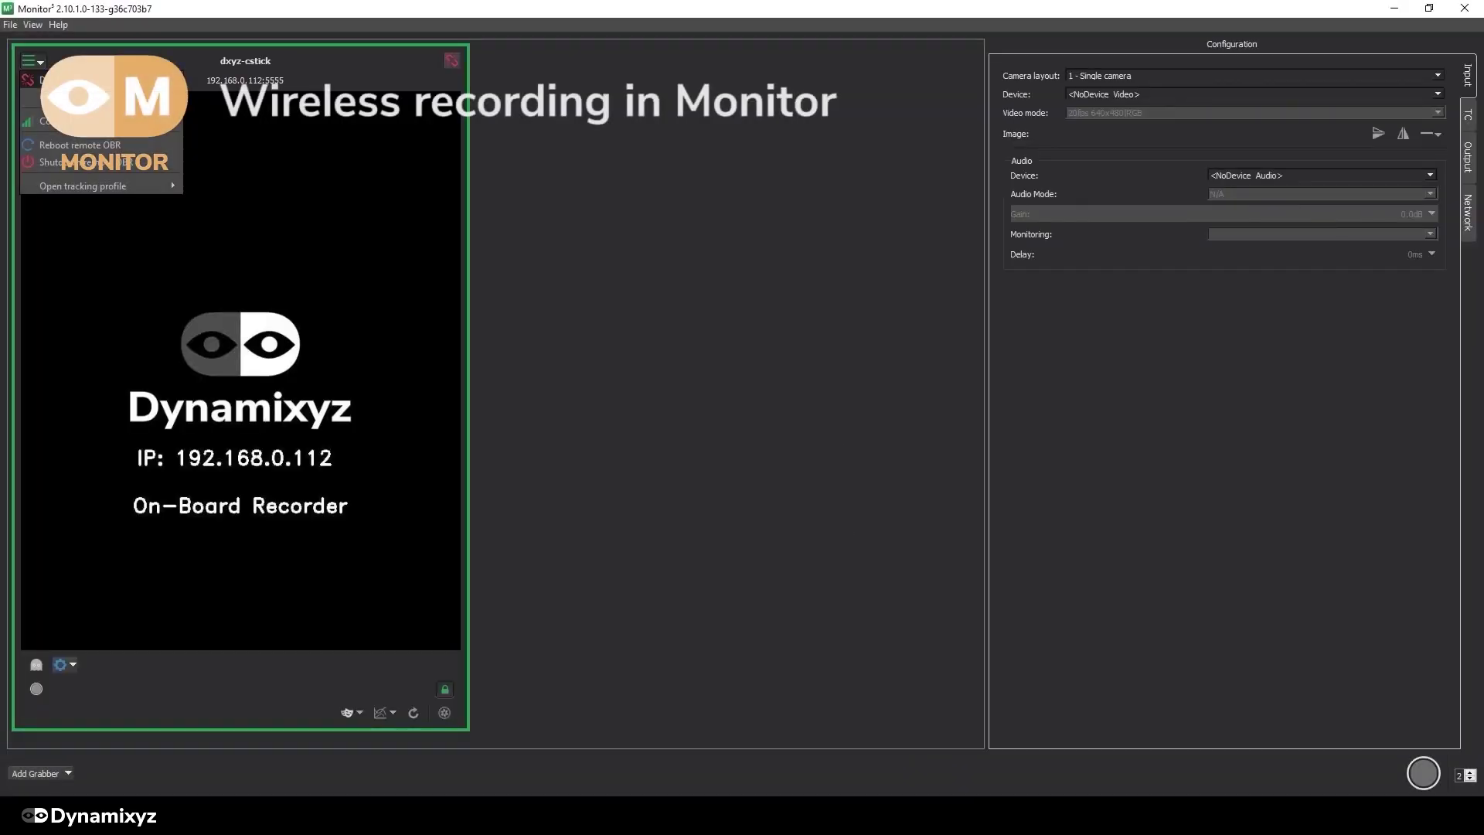
Join the head-mounted camera's WiFi network and connect using its passkey
click(906, 424)
click(712, 429)
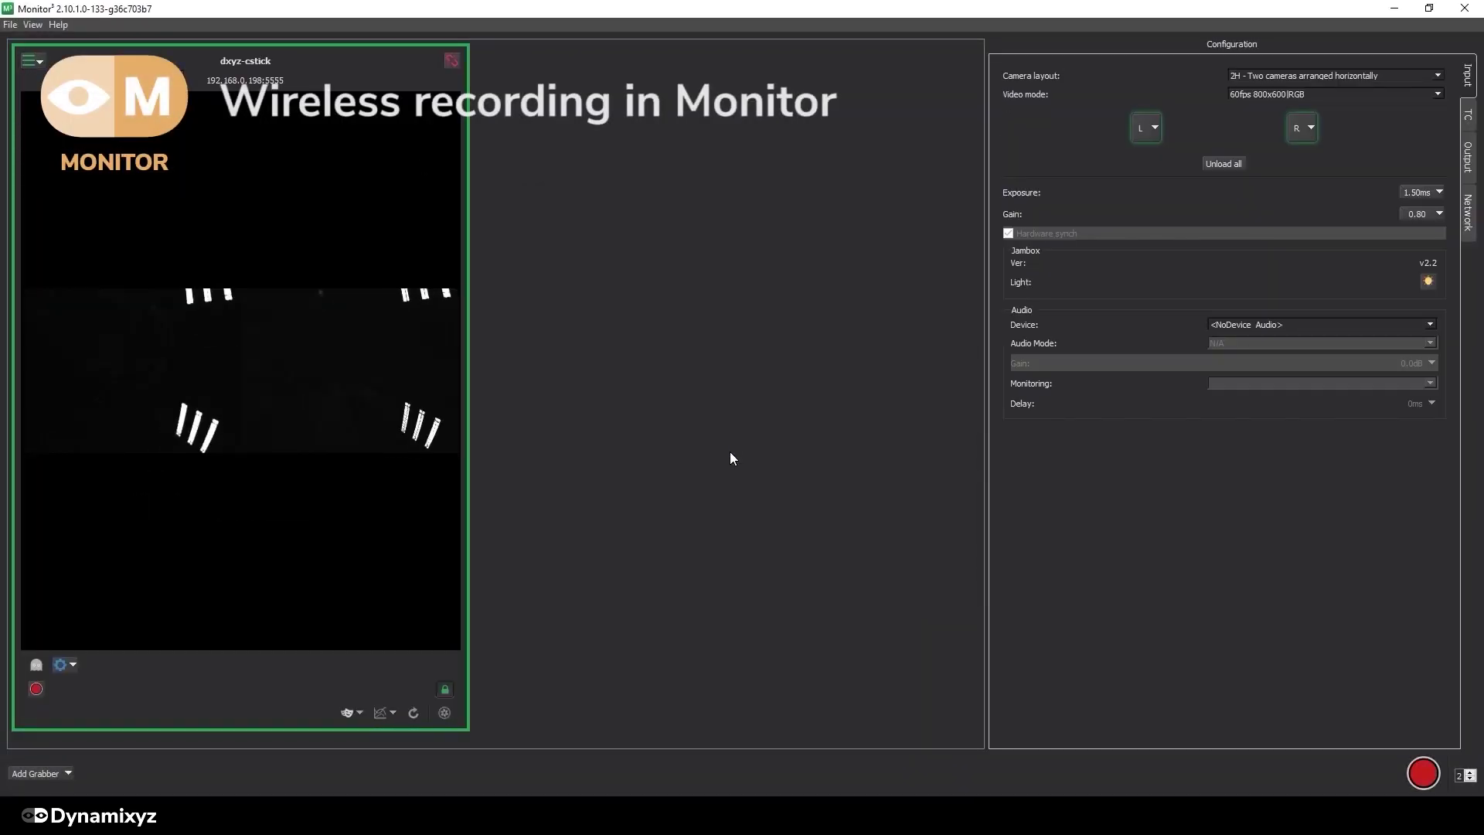